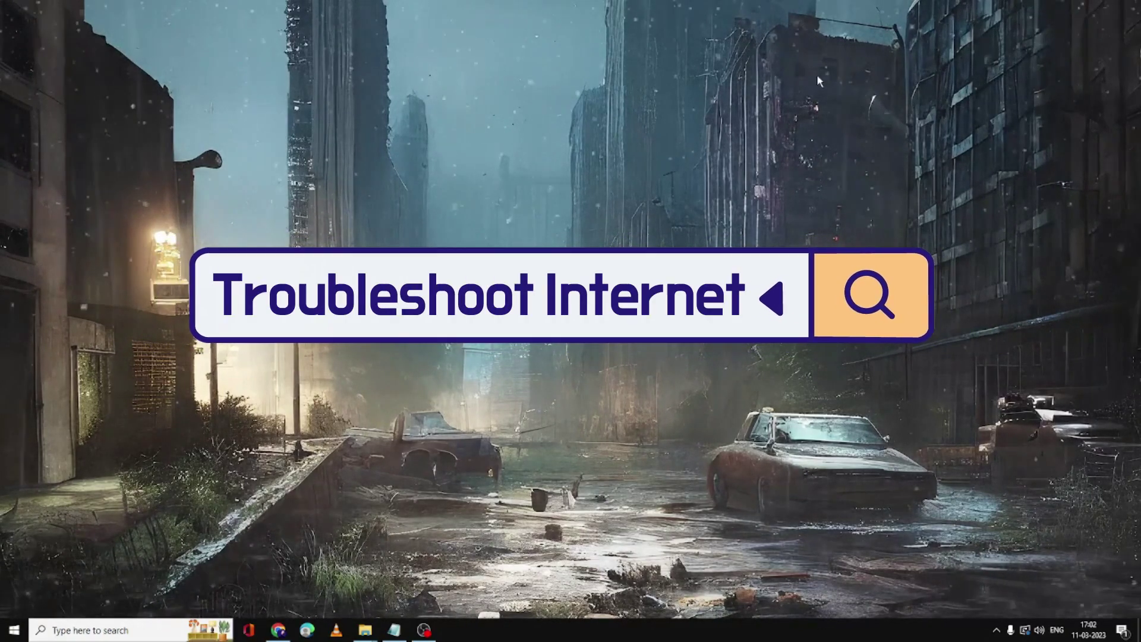
- Search 'troubleshoot', go to Additional troubleshooters, then run and close the Internet Connections troubleshooter
{"action": "left_click", "coordinate": [135, 628]}
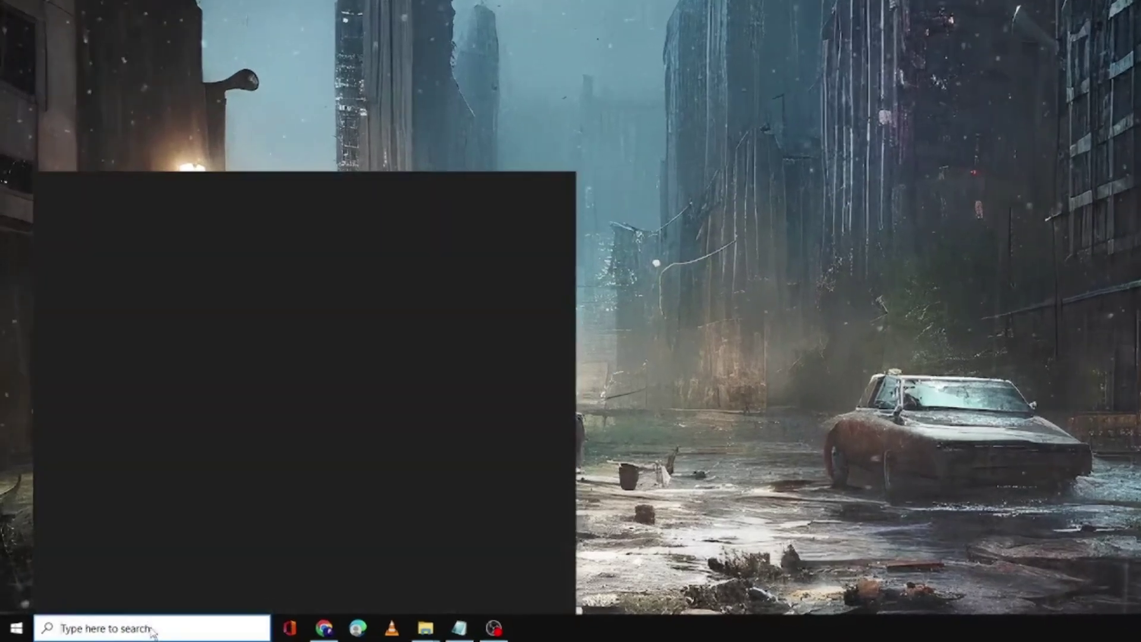
{"action": "type", "text": "troubleshoo"}
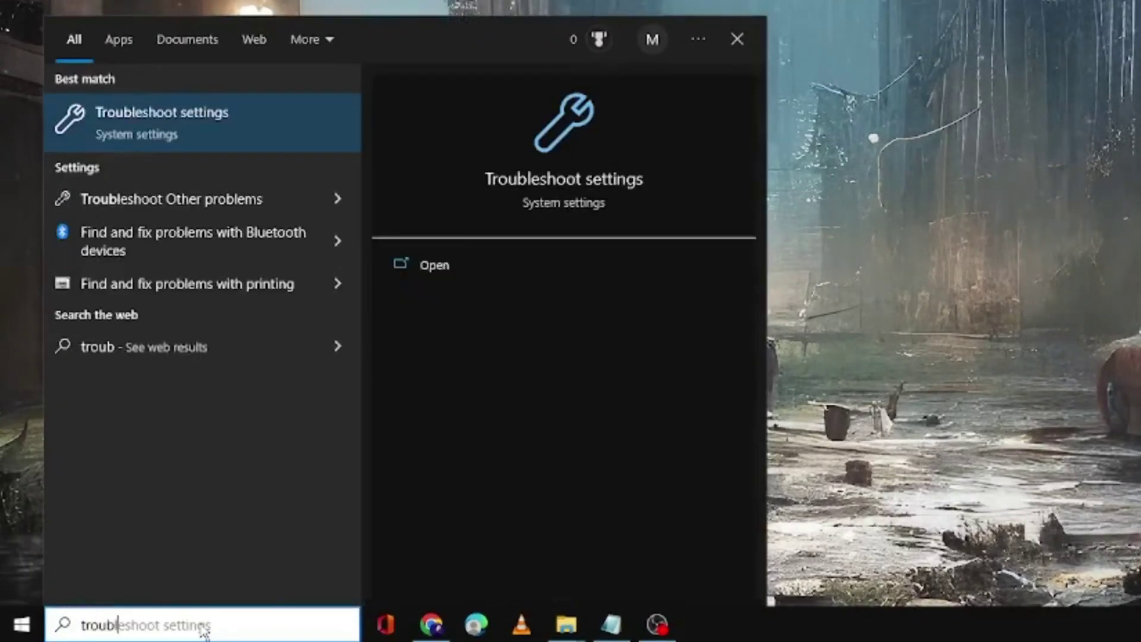
{"action": "type", "text": "t"}
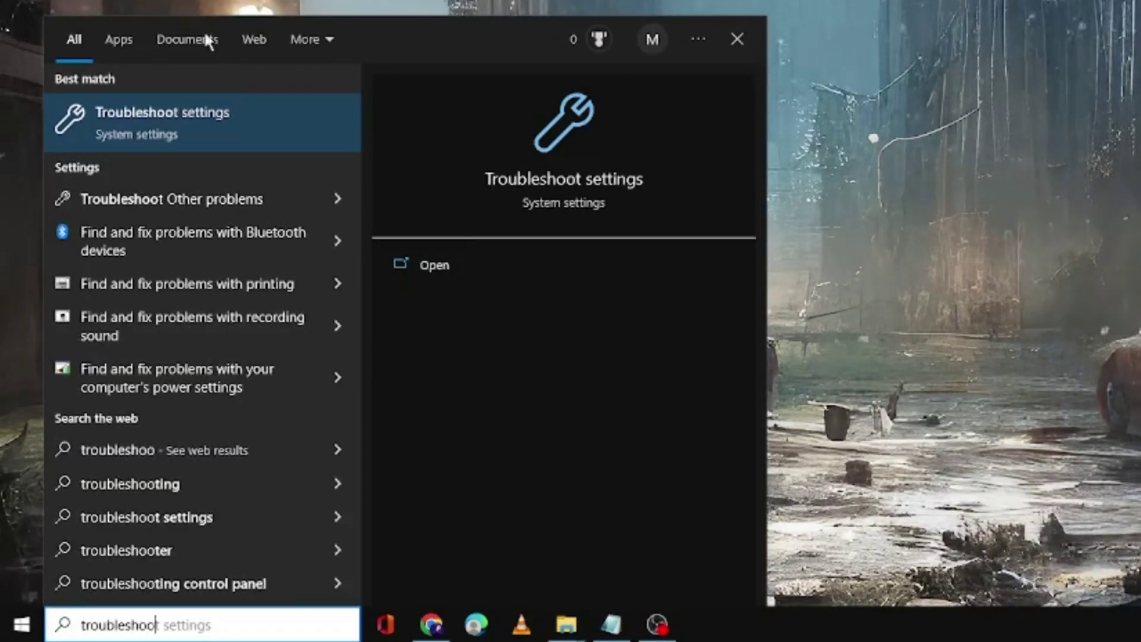
{"action": "left_click", "coordinate": [208, 120]}
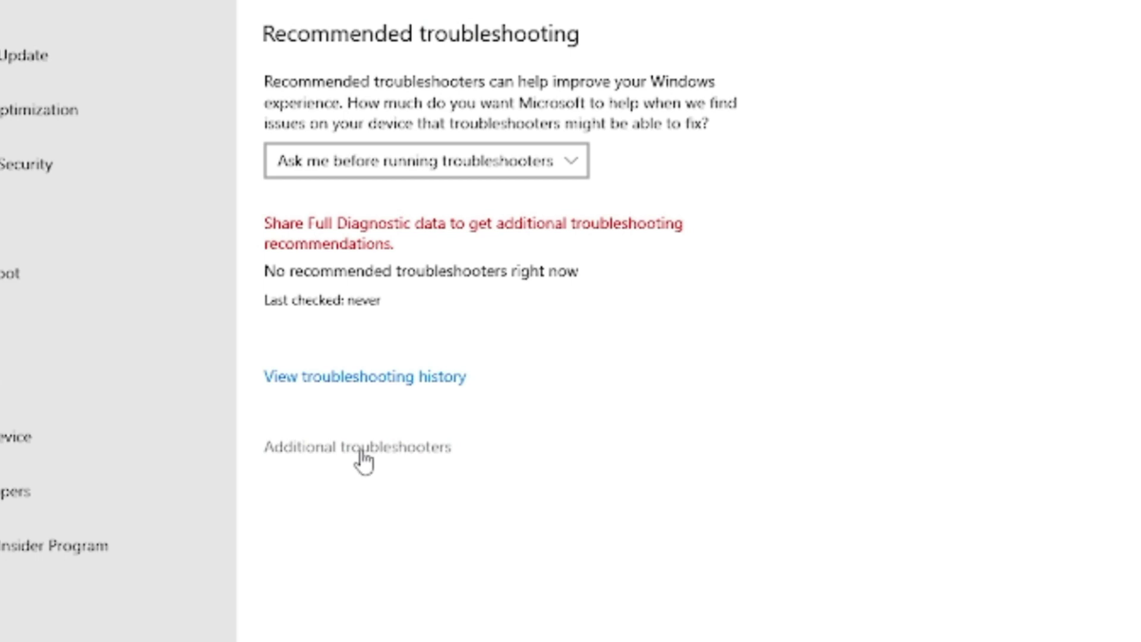
{"action": "left_click", "coordinate": [256, 342]}
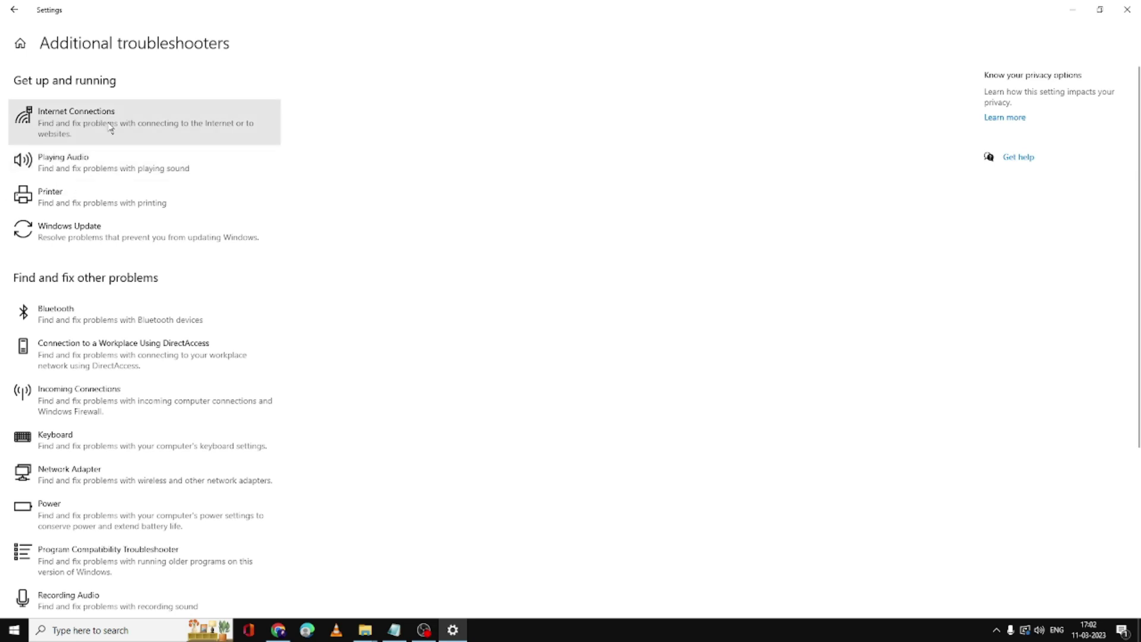
{"action": "left_click", "coordinate": [145, 129]}
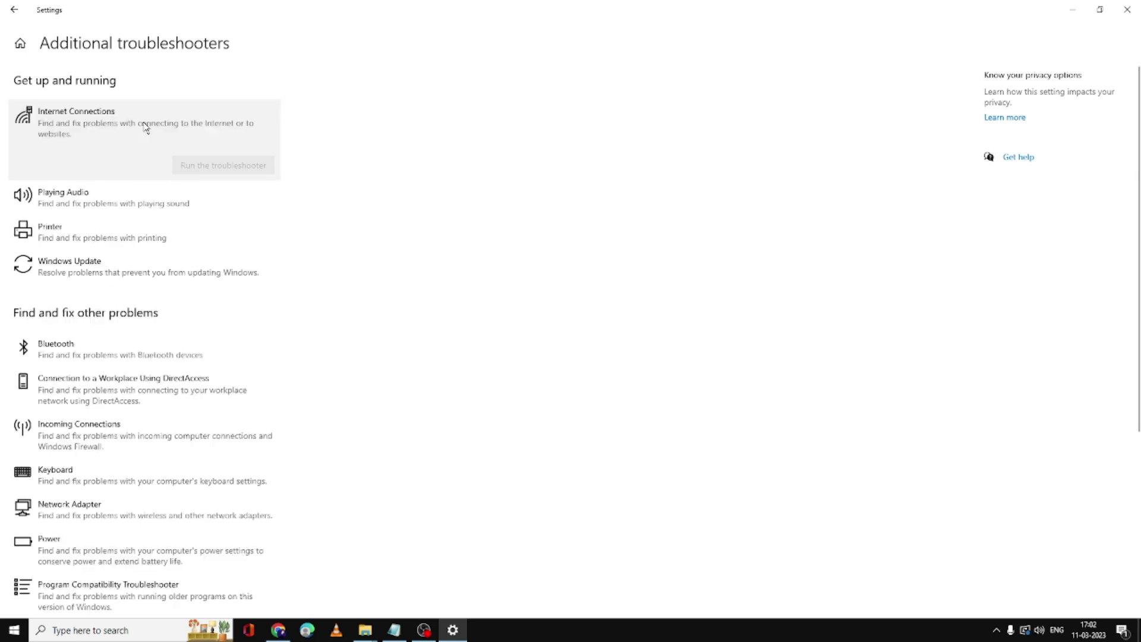
{"action": "left_click", "coordinate": [205, 172]}
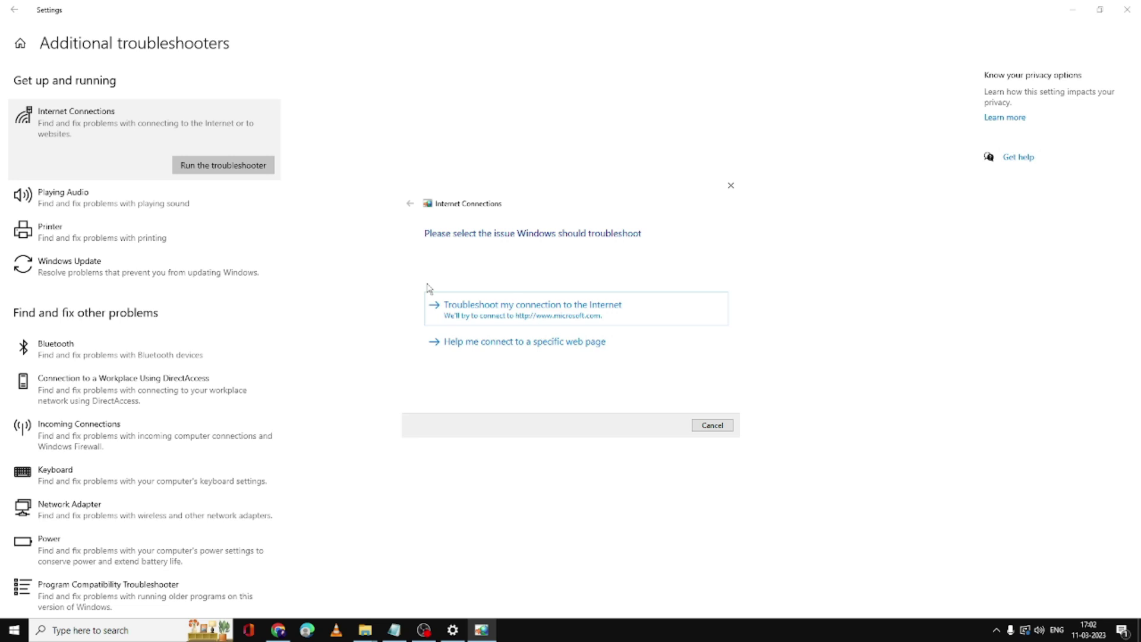
{"action": "left_click", "coordinate": [730, 188]}
- Run the Network Adapter troubleshooter with the Wi-Fi adapter selected and continue to diagnosis
{"action": "scroll", "coordinate": [293, 254], "scroll_direction": "down", "scroll_amount": 5}
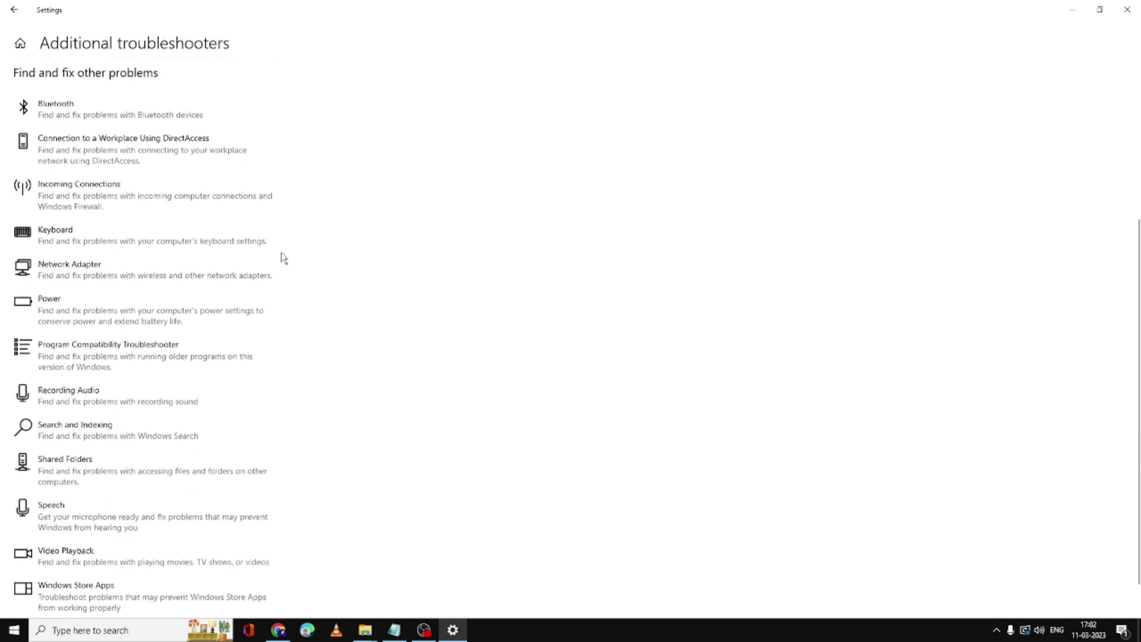
{"action": "left_click", "coordinate": [122, 262]}
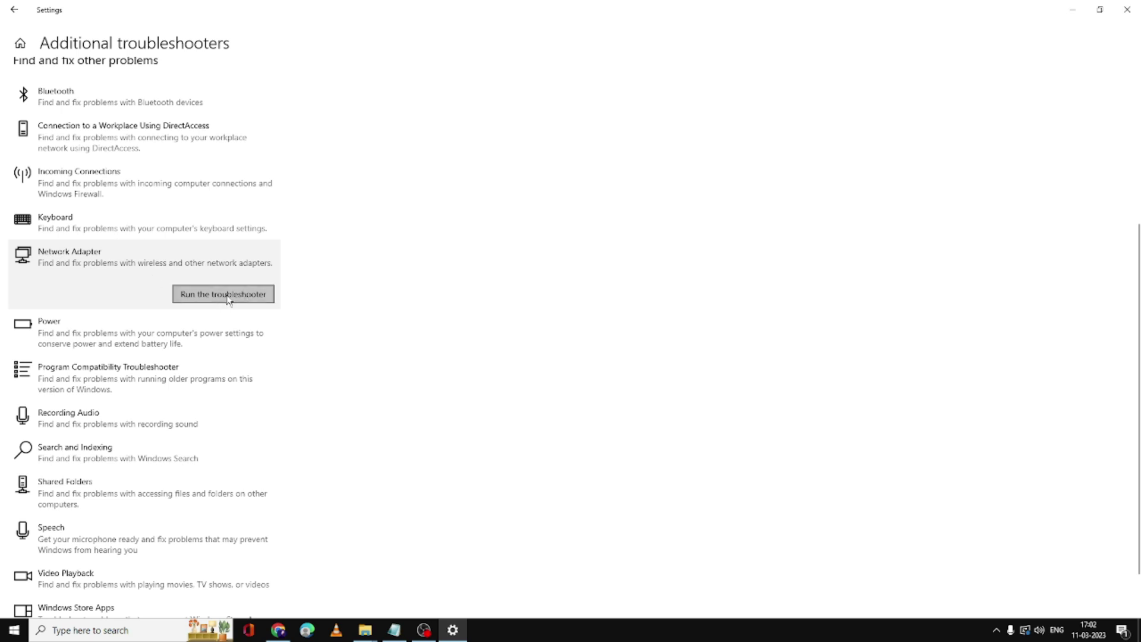
{"action": "left_click", "coordinate": [228, 295]}
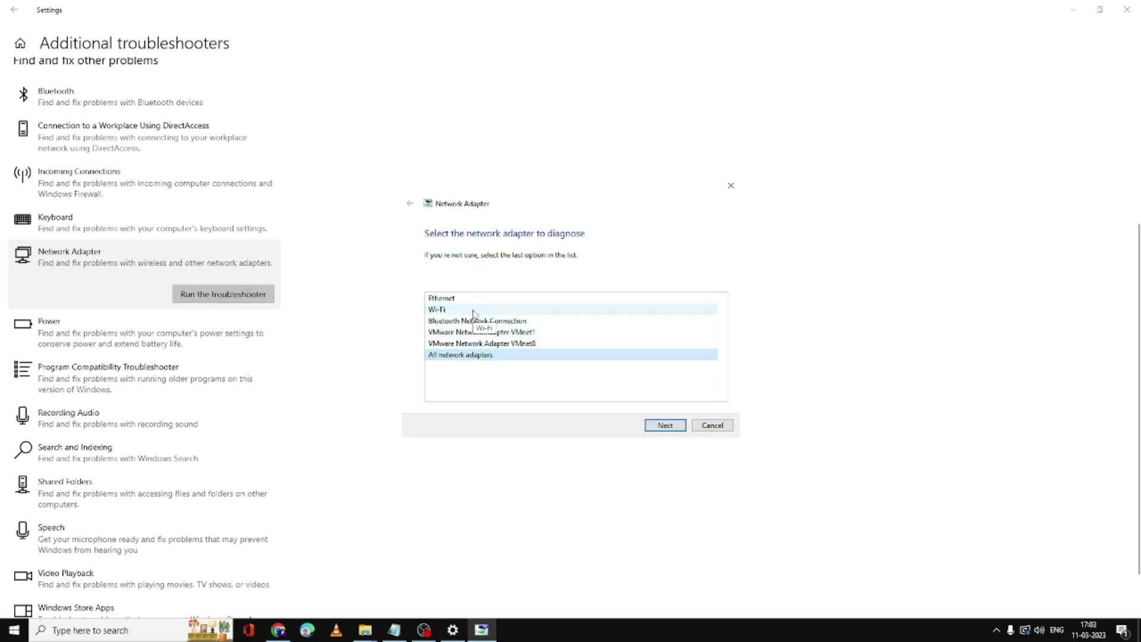
{"action": "left_click", "coordinate": [245, 285]}
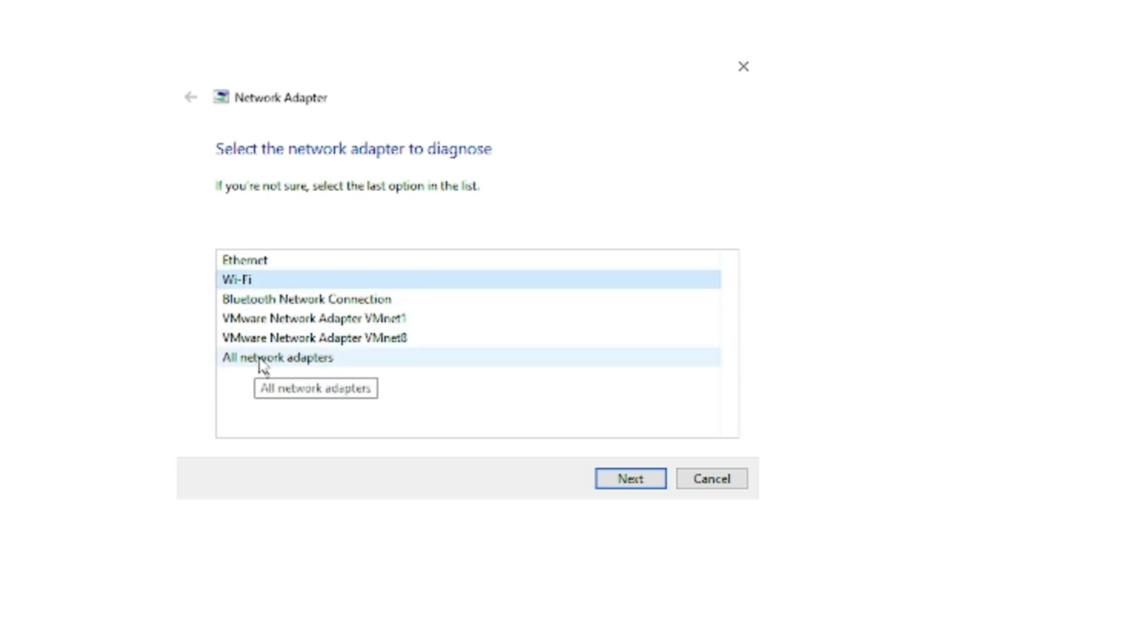
{"action": "left_click", "coordinate": [628, 482]}
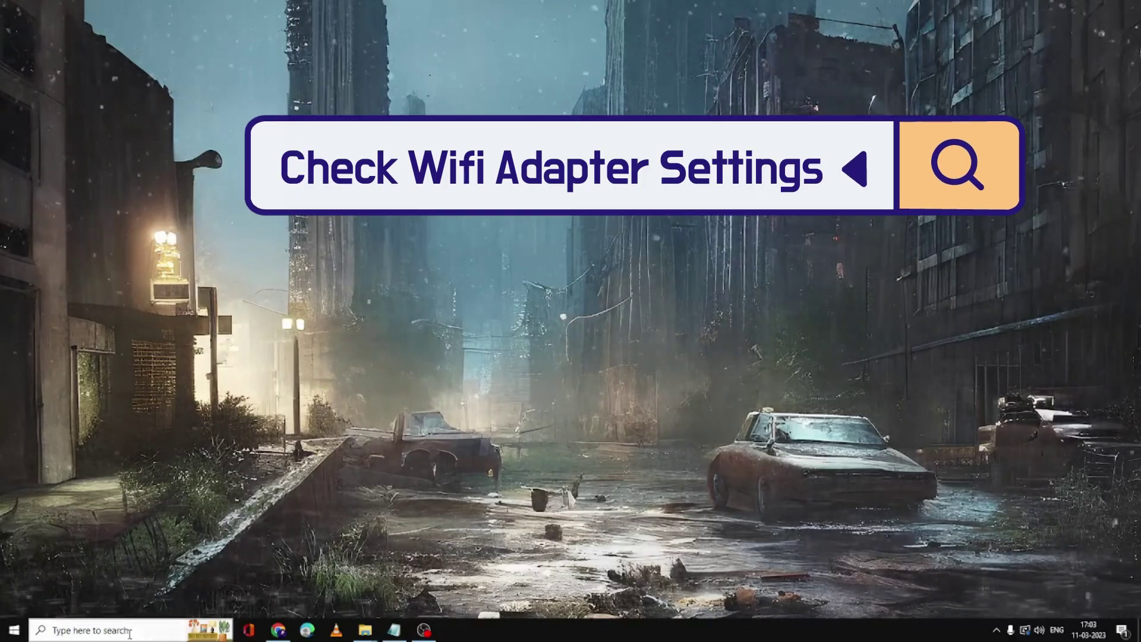
- Open Network Connections by running ncpa.cpl from search
{"action": "left_click", "coordinate": [129, 632]}
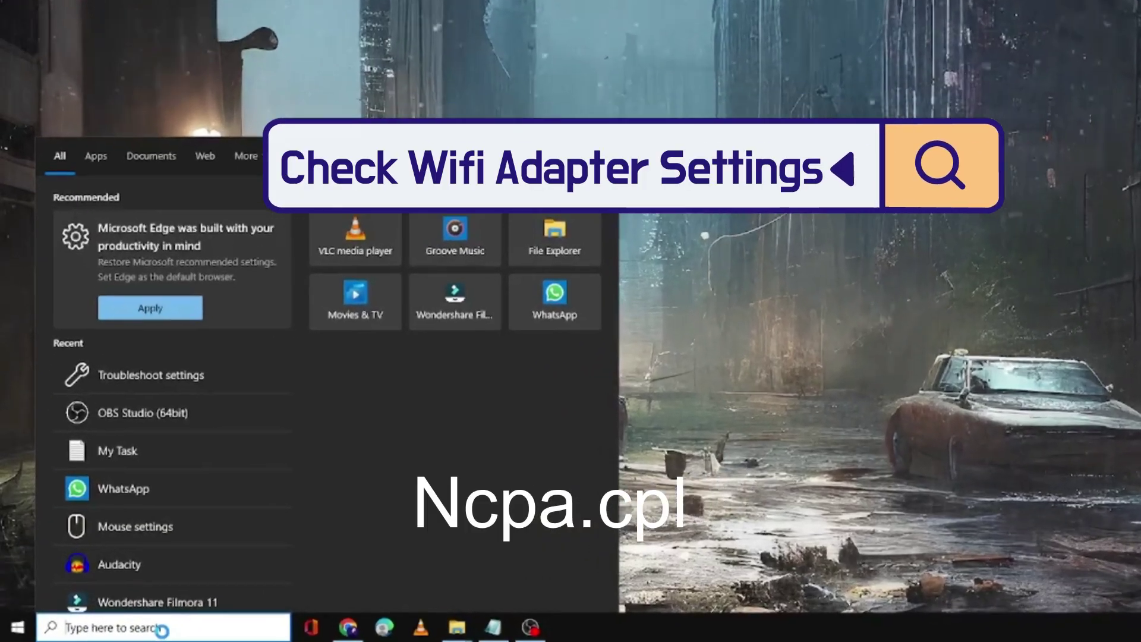
{"action": "type", "text": "nc"}
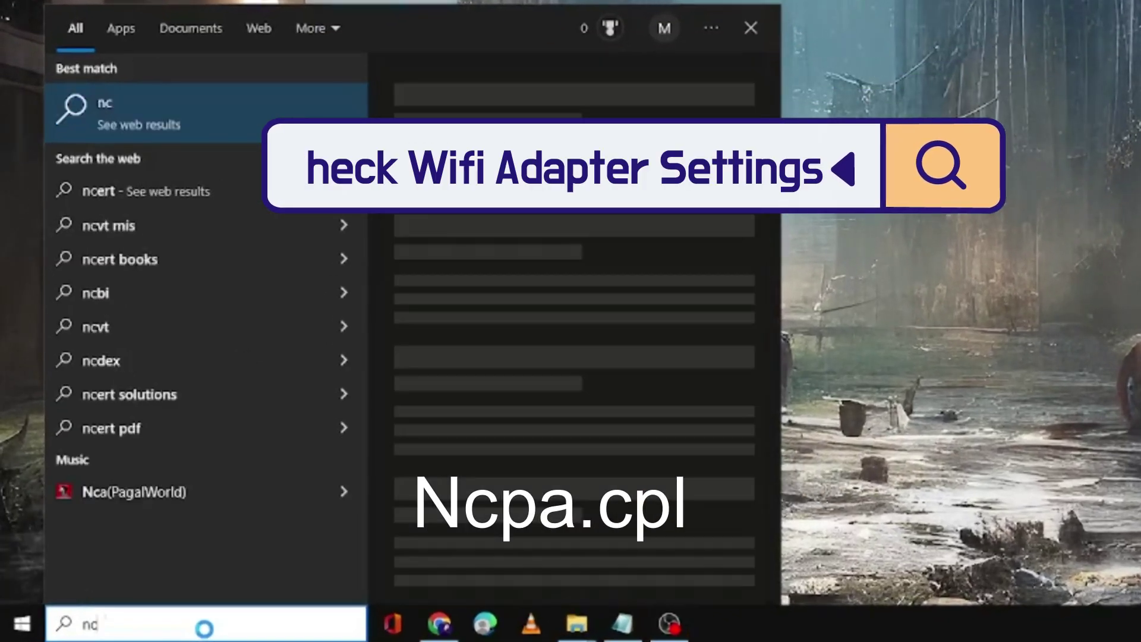
{"action": "type", "text": "pa.cpl"}
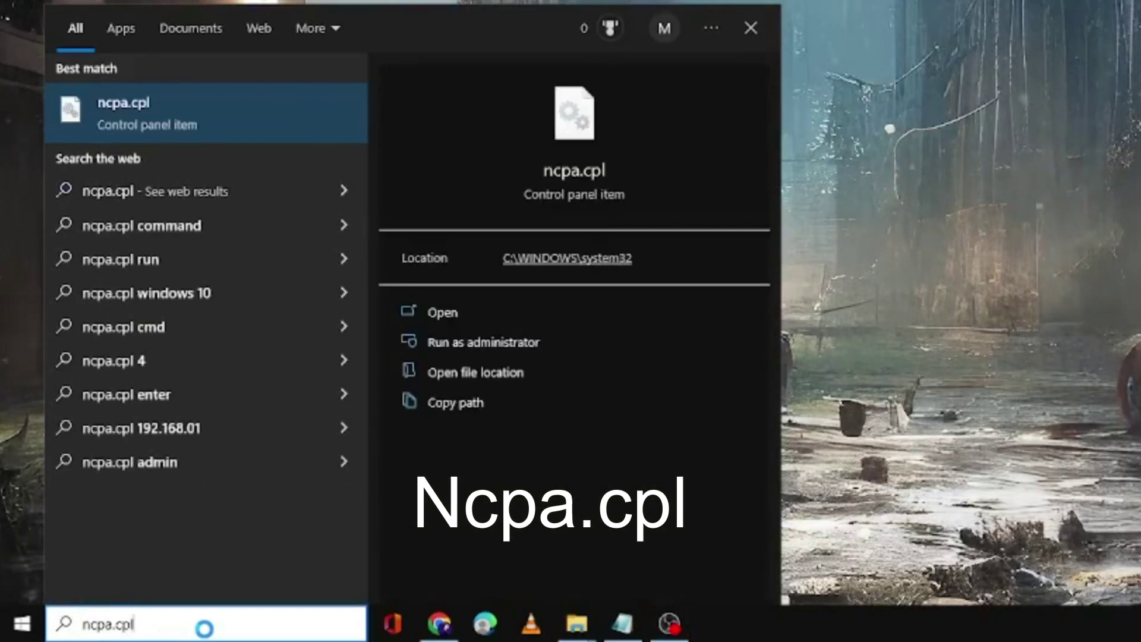
{"action": "key", "text": "Return"}
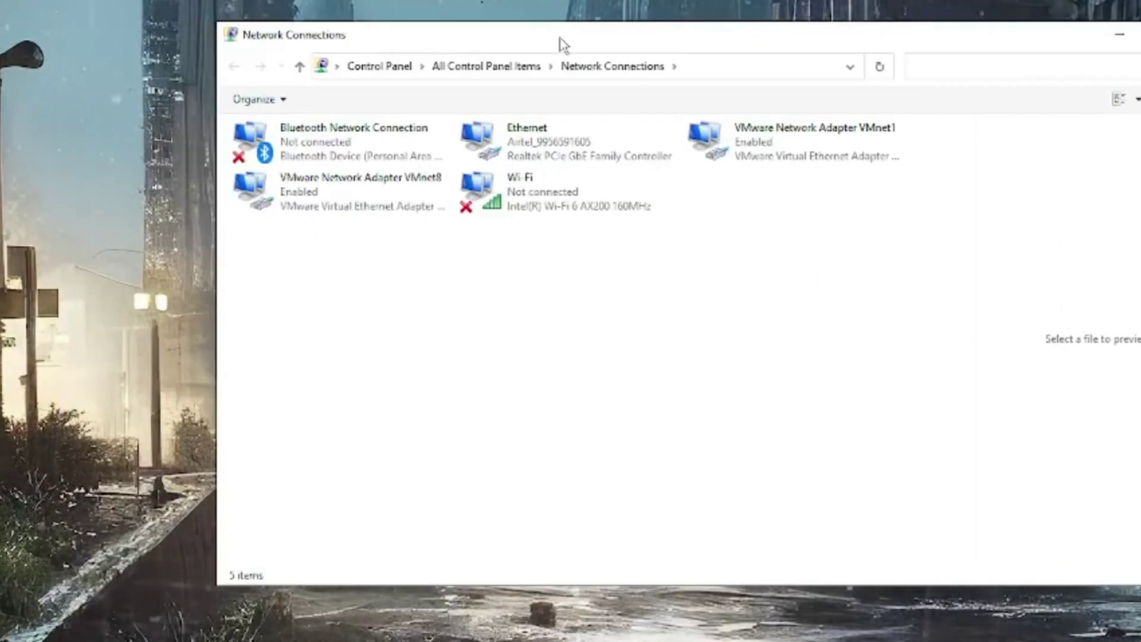
- Confirm Wi-Fi's TCP/IPv4 settings obtain IP and DNS automatically, then close Wi-Fi Properties
{"action": "left_click", "coordinate": [533, 209]}
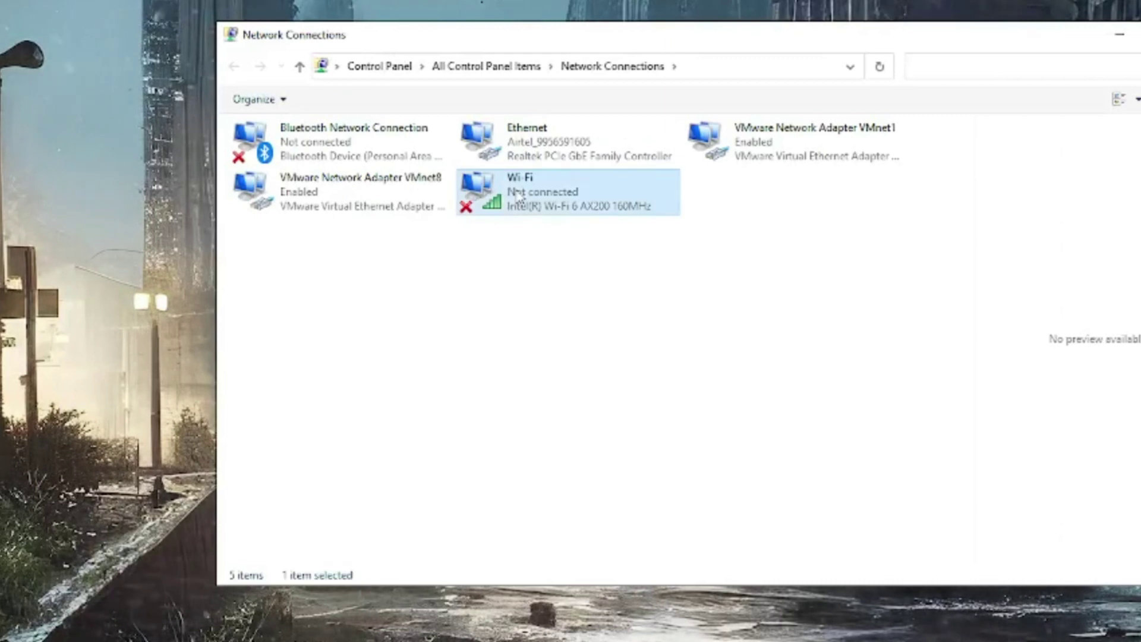
{"action": "right_click", "coordinate": [551, 184]}
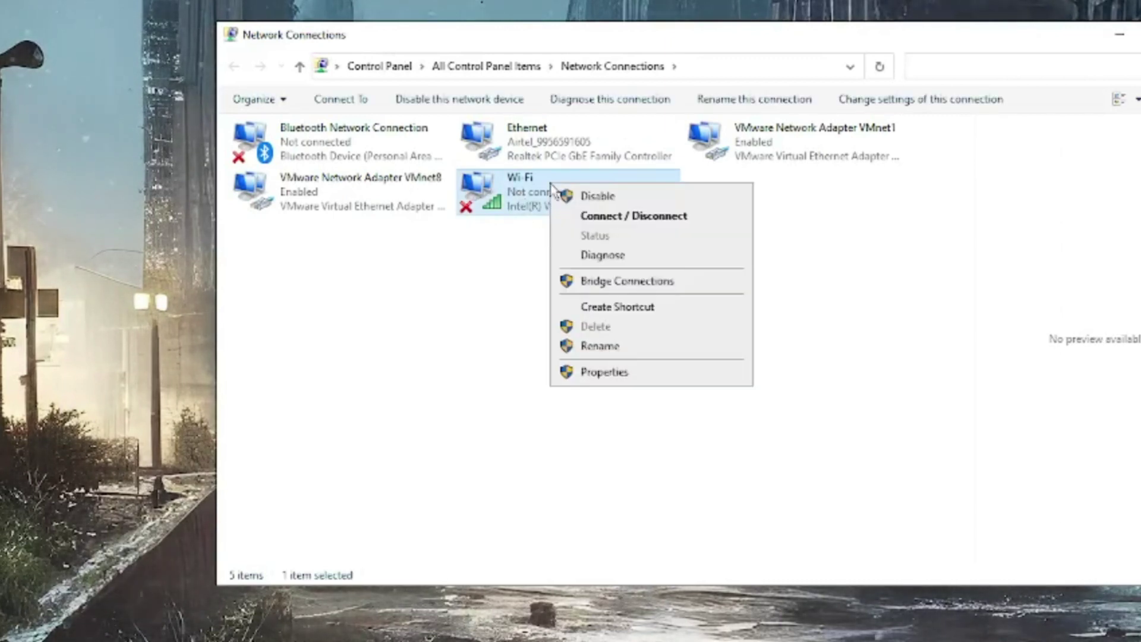
{"action": "left_click", "coordinate": [618, 373]}
{"action": "left_click_drag", "start_coordinate": [437, 116], "coordinate": [524, 93]}
{"action": "left_click", "coordinate": [439, 299]}
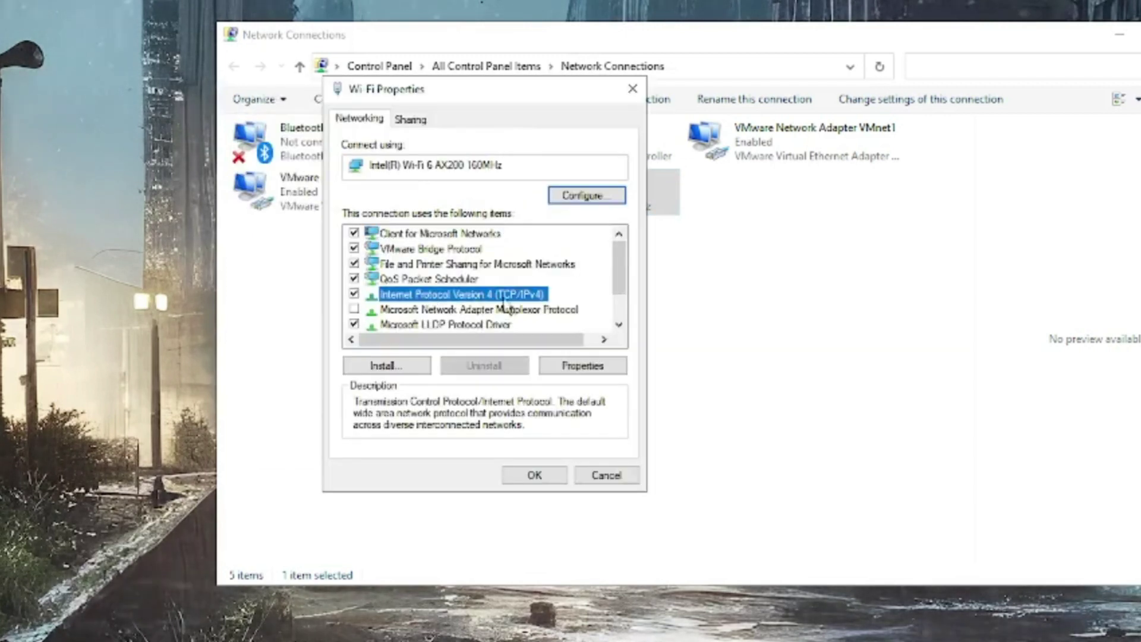
{"action": "double_click", "coordinate": [485, 296]}
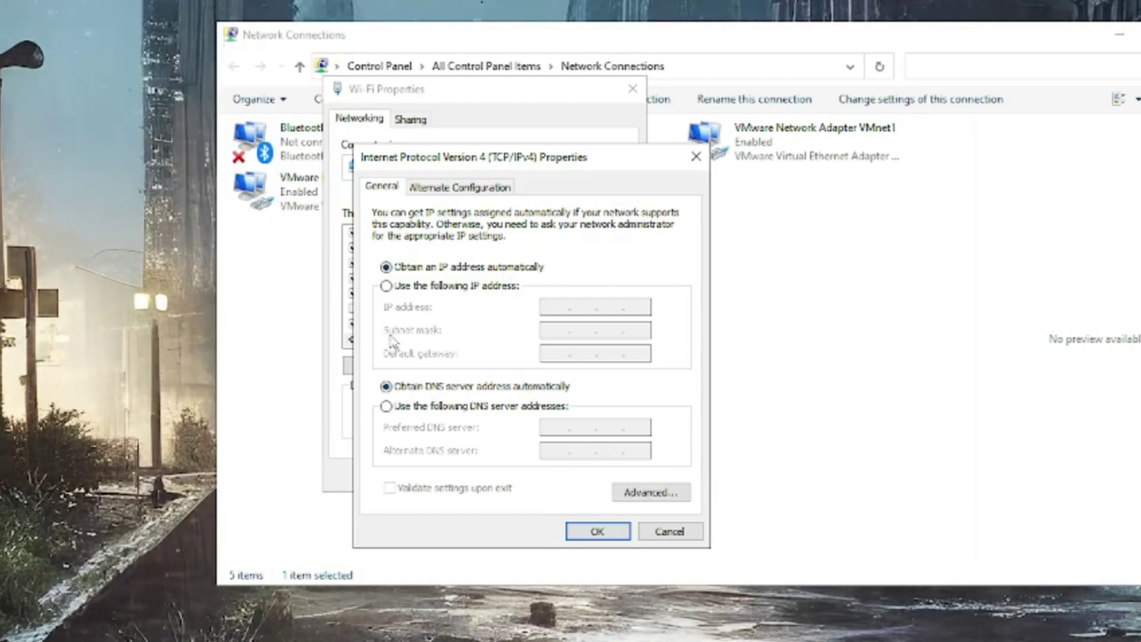
{"action": "left_click", "coordinate": [597, 533]}
{"action": "left_click", "coordinate": [533, 474]}
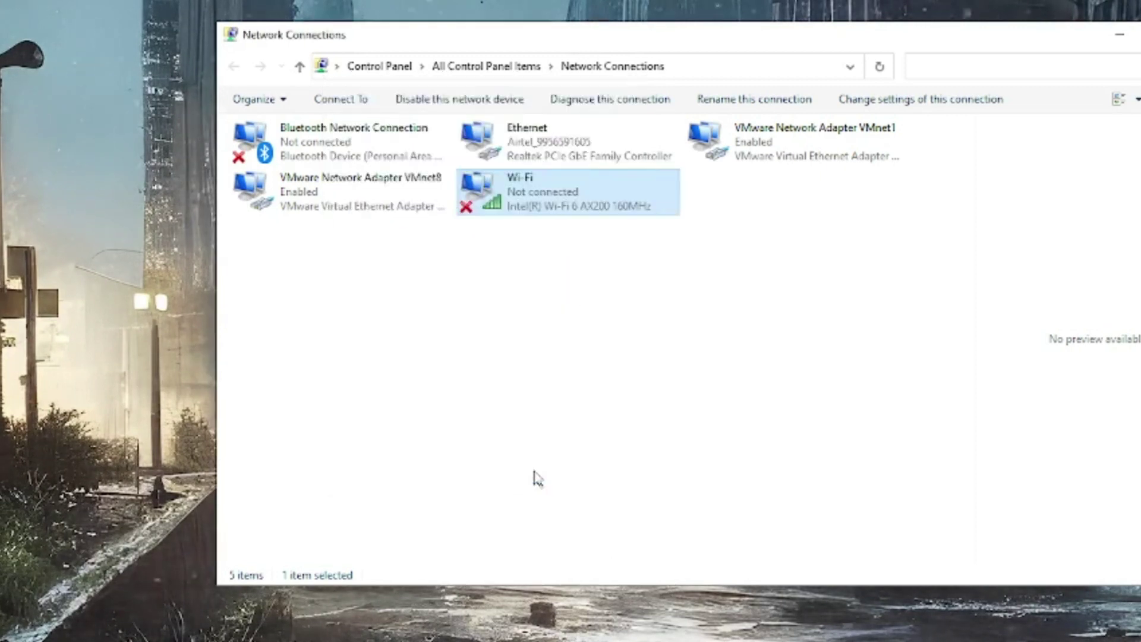
- Disable the Wi-Fi connection, then enable it again from its right-click menu
{"action": "left_click", "coordinate": [505, 291]}
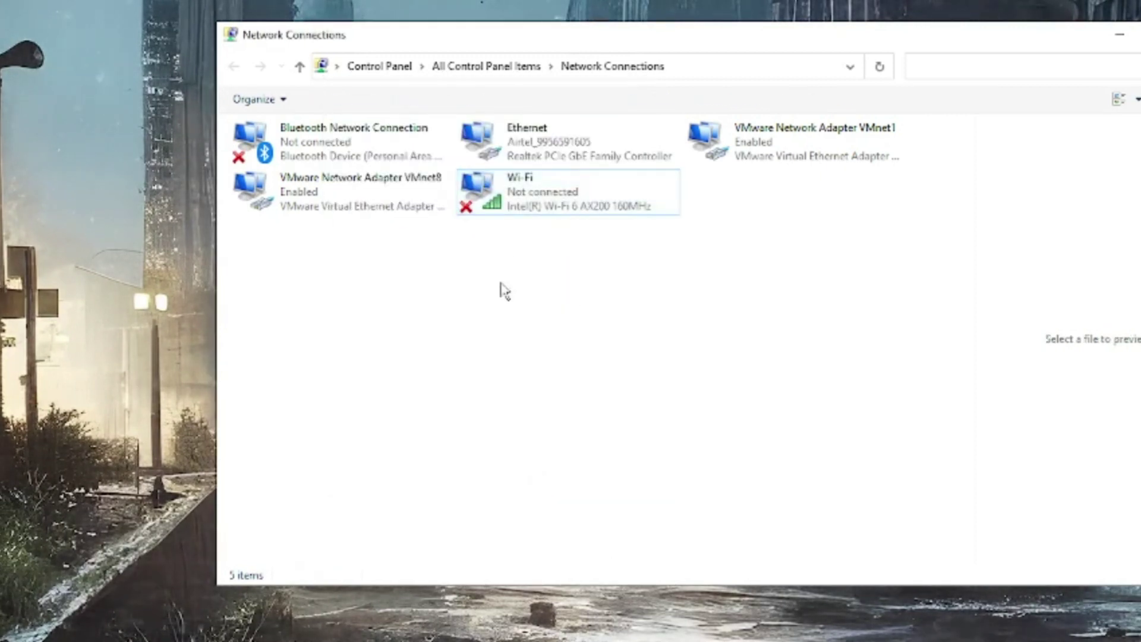
{"action": "left_click", "coordinate": [526, 202]}
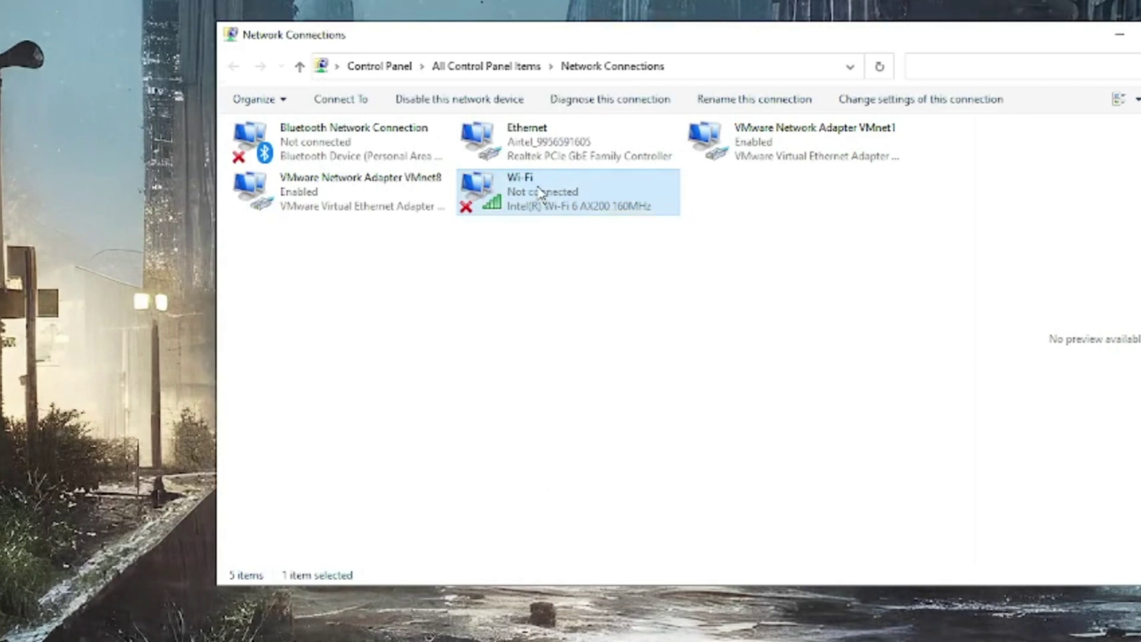
{"action": "right_click", "coordinate": [539, 187]}
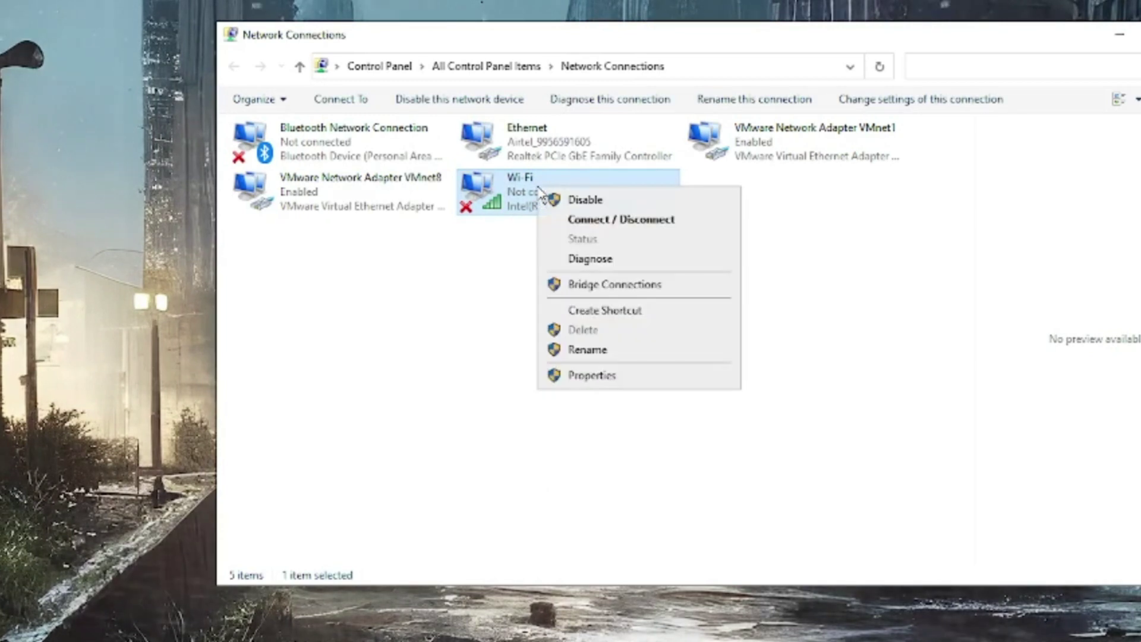
{"action": "left_click", "coordinate": [601, 207]}
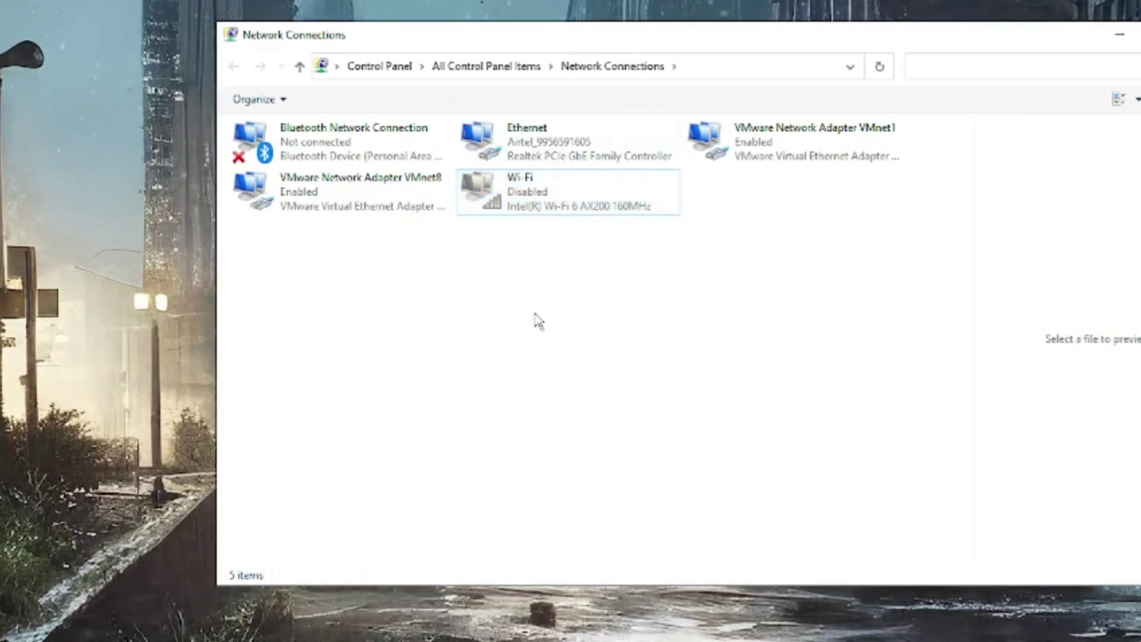
{"action": "left_click", "coordinate": [537, 195]}
{"action": "right_click", "coordinate": [537, 195]}
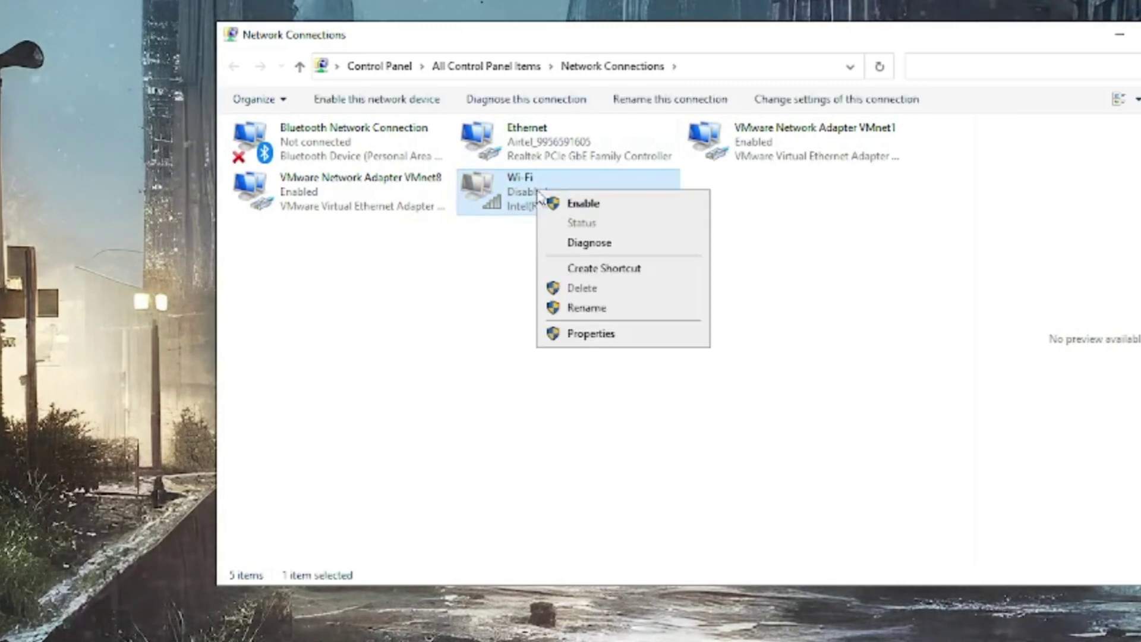
{"action": "left_click", "coordinate": [572, 197]}
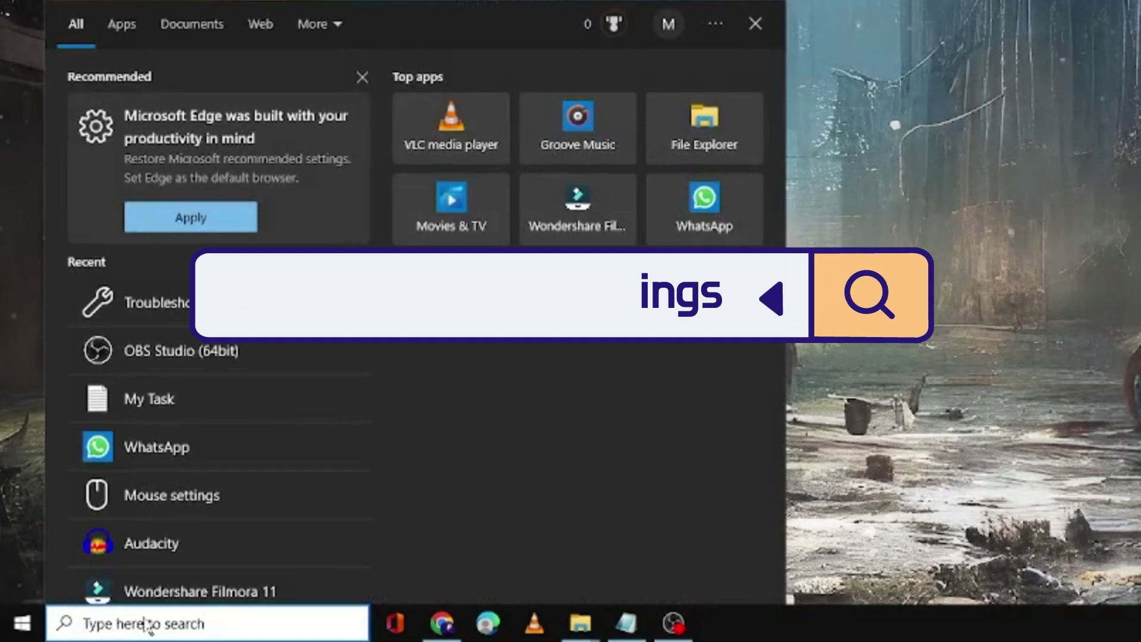
- Search 'network reset', view the Network reset page, and close Settings without resetting
{"action": "type", "text": "network rese"}
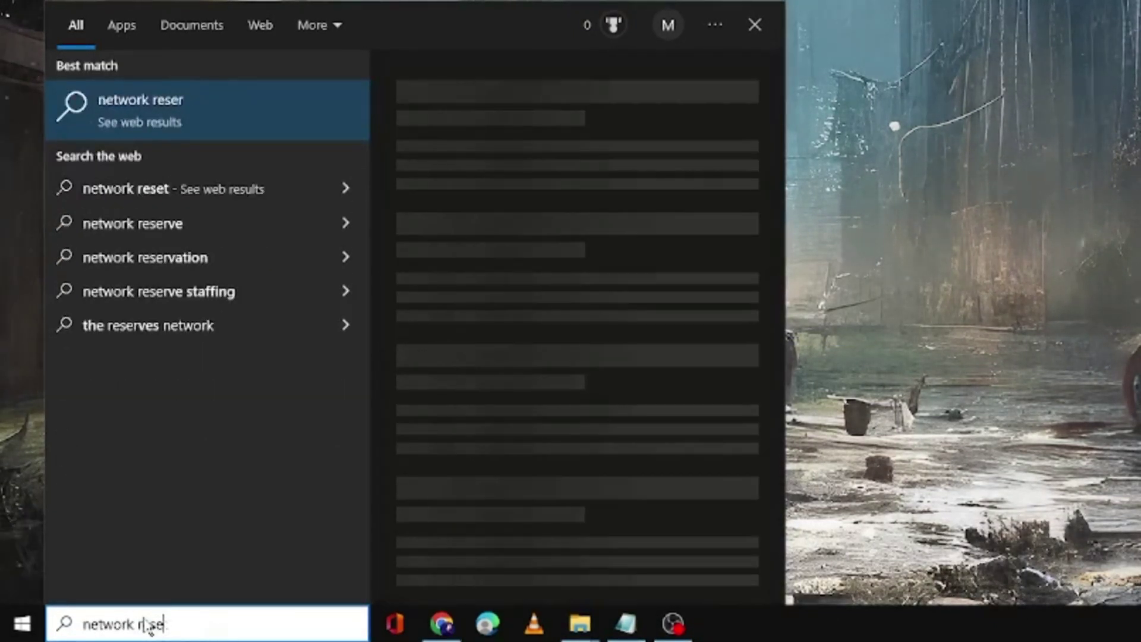
{"action": "type", "text": "t"}
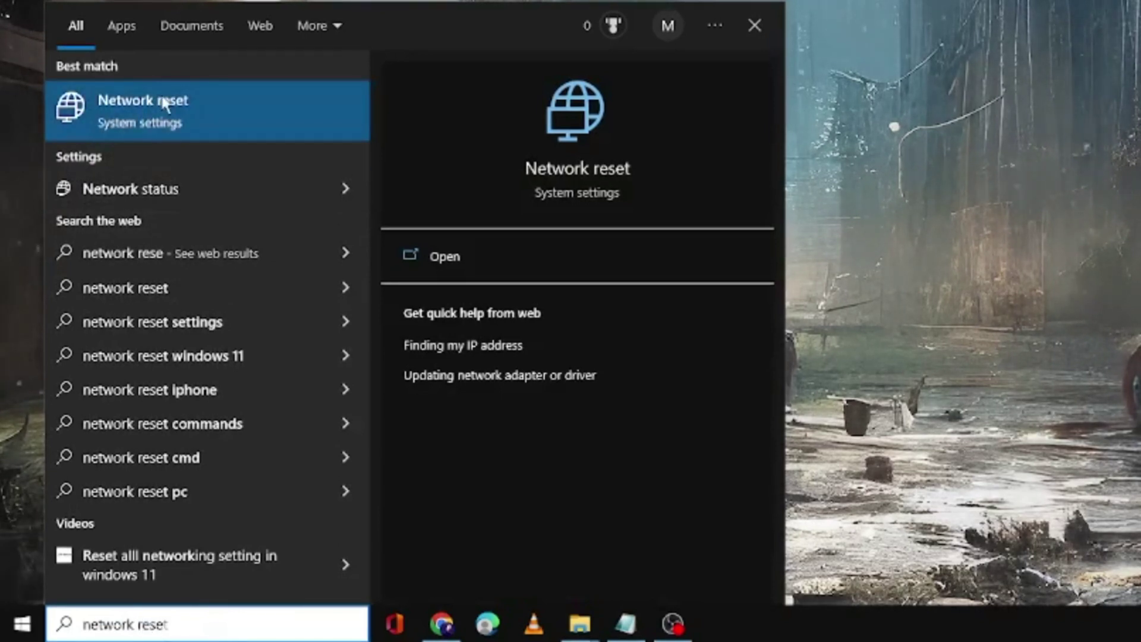
{"action": "left_click", "coordinate": [164, 105]}
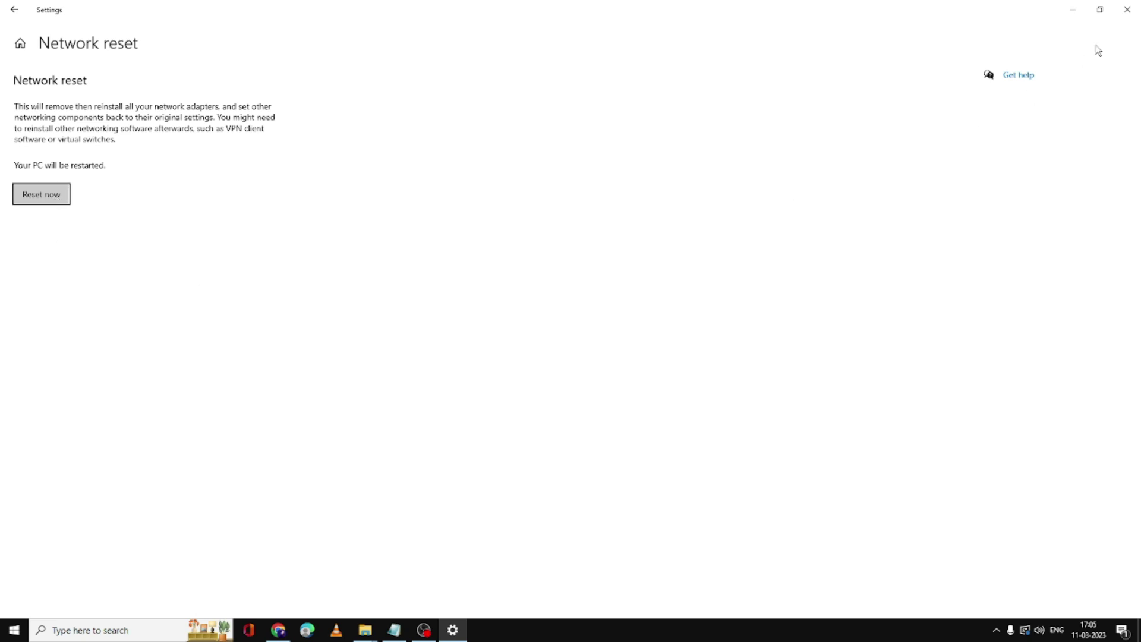
{"action": "left_click", "coordinate": [1126, 11]}
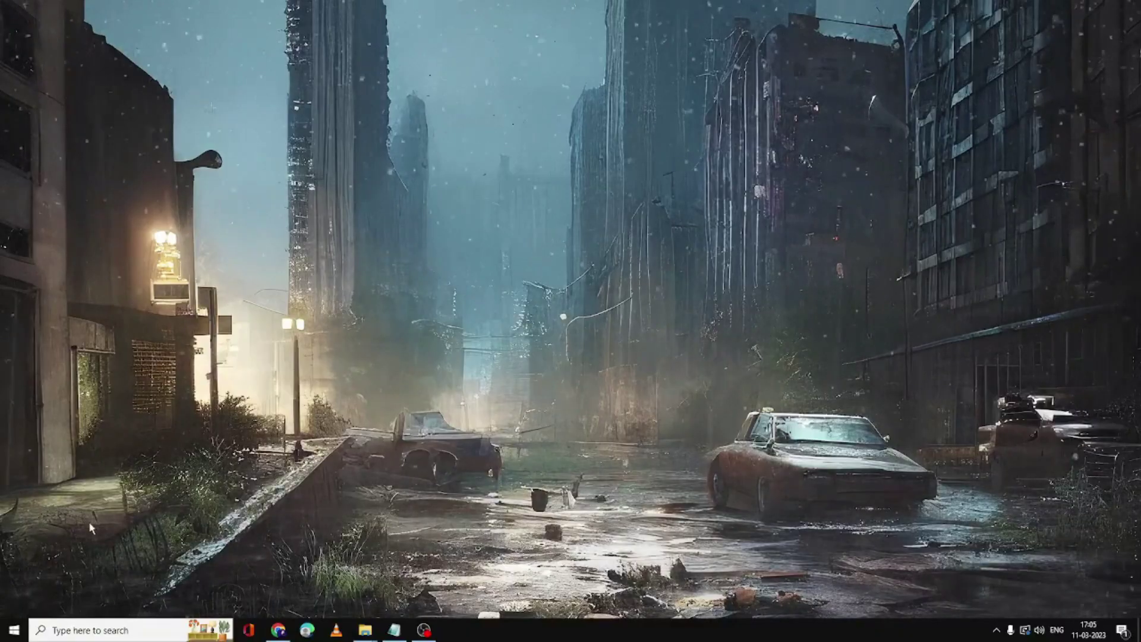
- Open Device Manager from the Win+X menu and select the Intel Wi-Fi 6 AX200 under Network adapters
{"action": "right_click", "coordinate": [14, 629]}
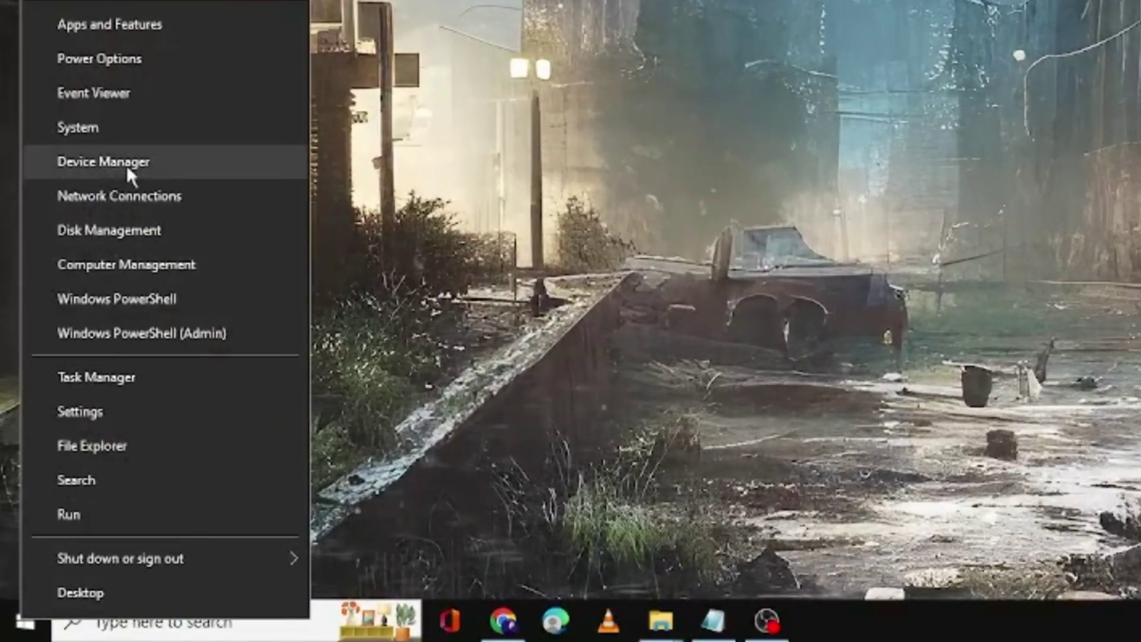
{"action": "left_click", "coordinate": [88, 230]}
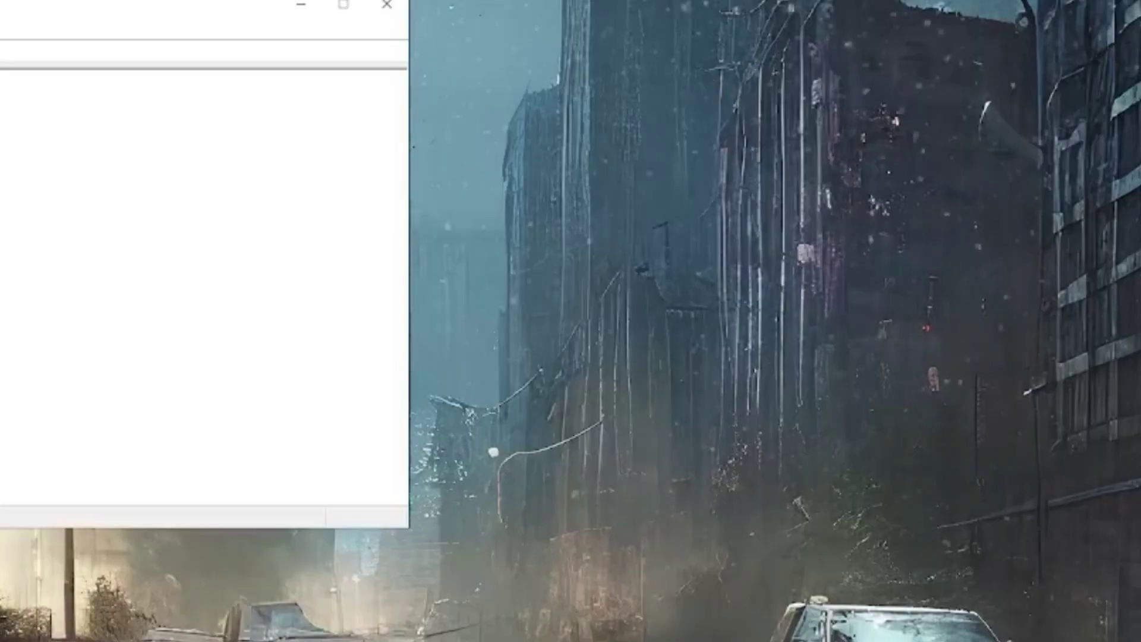
{"action": "left_click_drag", "start_coordinate": [51, 11], "coordinate": [479, 104]}
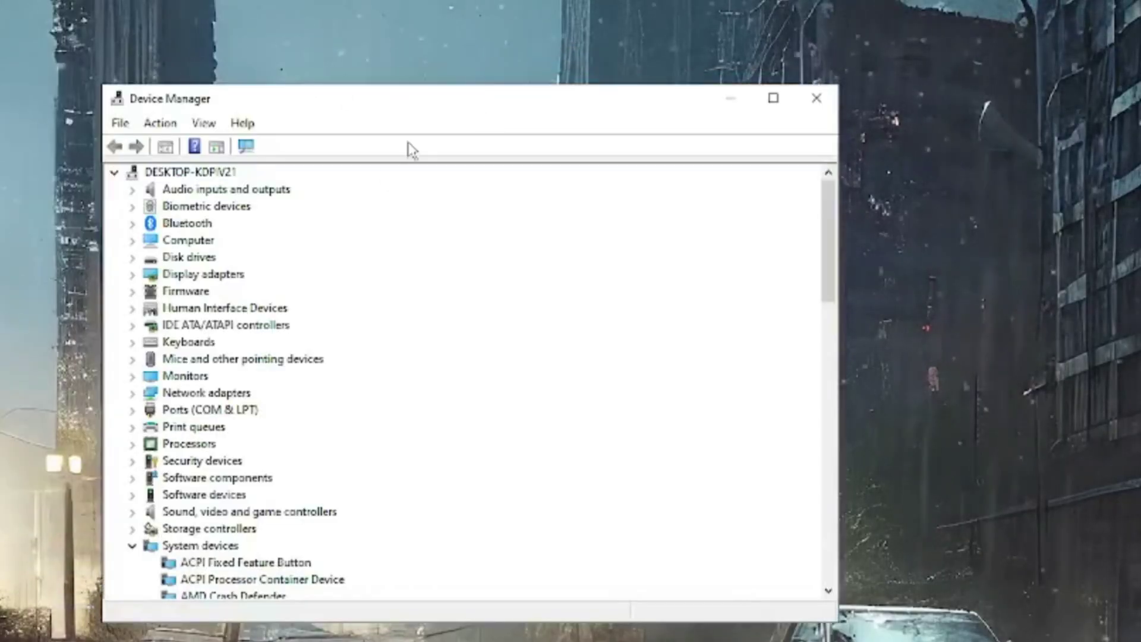
{"action": "left_click", "coordinate": [242, 359]}
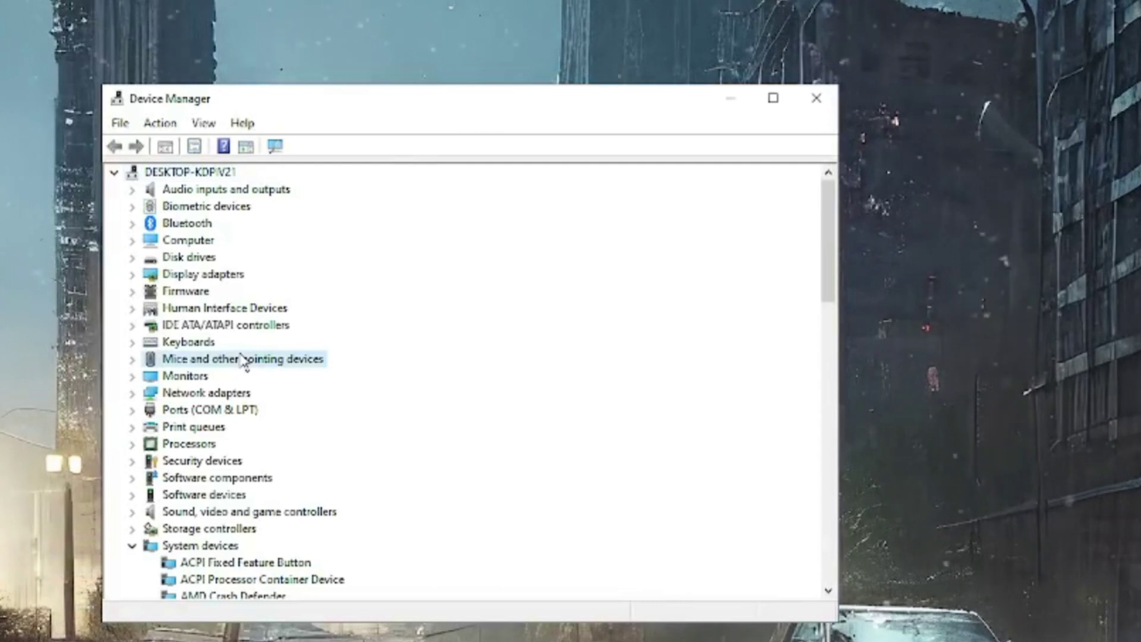
{"action": "double_click", "coordinate": [231, 393]}
{"action": "left_click", "coordinate": [258, 395]}
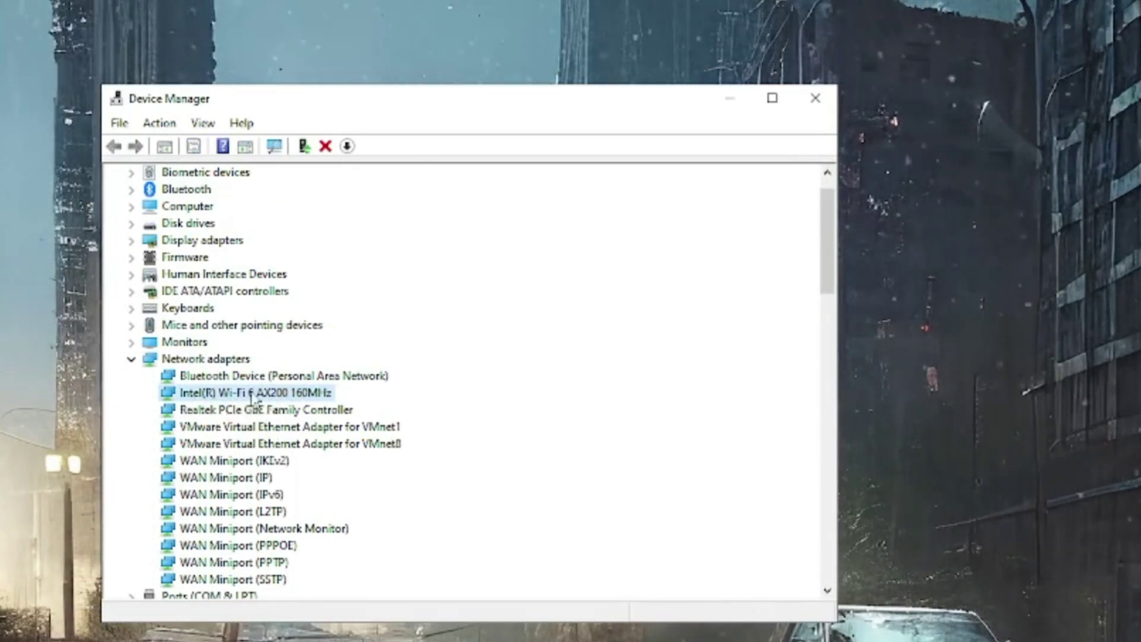
- Try an automatic driver update, which reports the best driver is already installed
{"action": "right_click", "coordinate": [252, 398]}
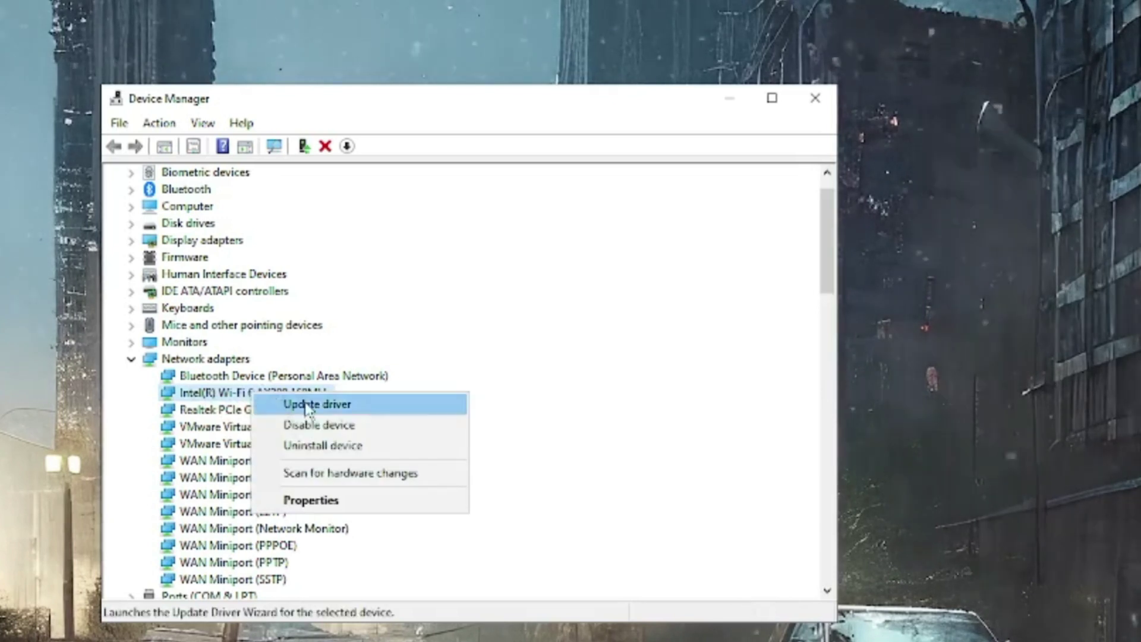
{"action": "left_click", "coordinate": [282, 402]}
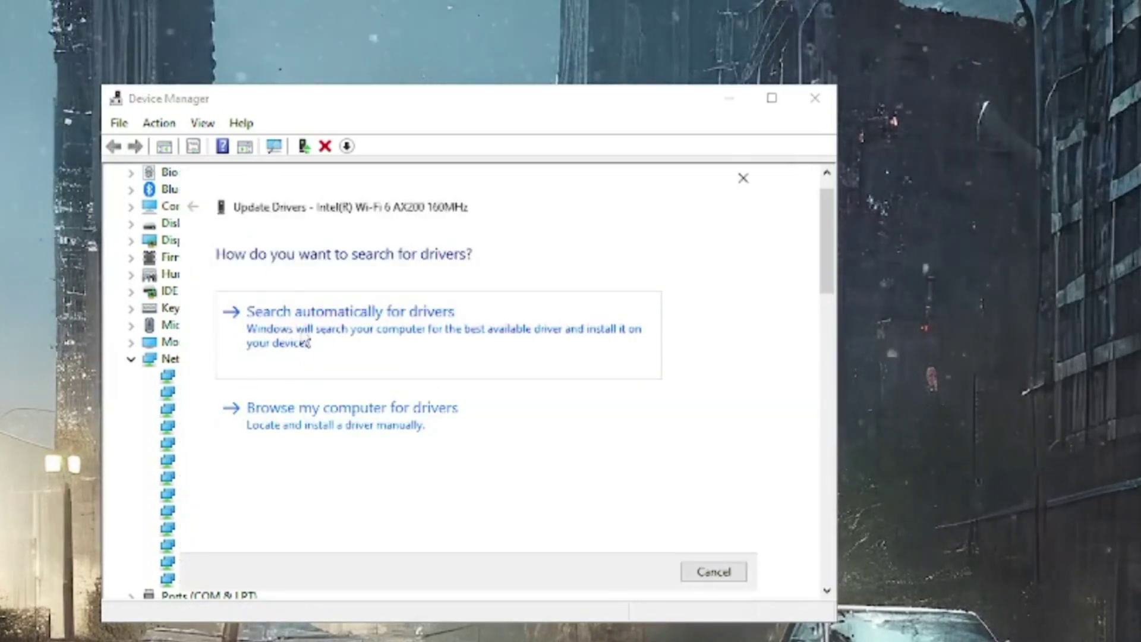
{"action": "left_click", "coordinate": [362, 329]}
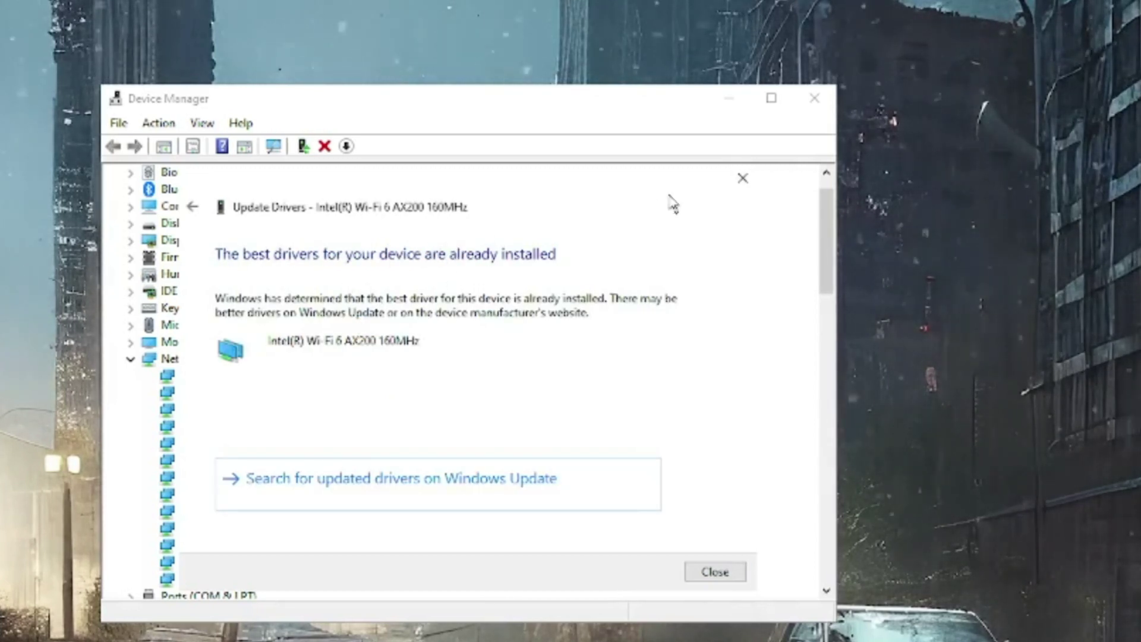
{"action": "left_click", "coordinate": [742, 178]}
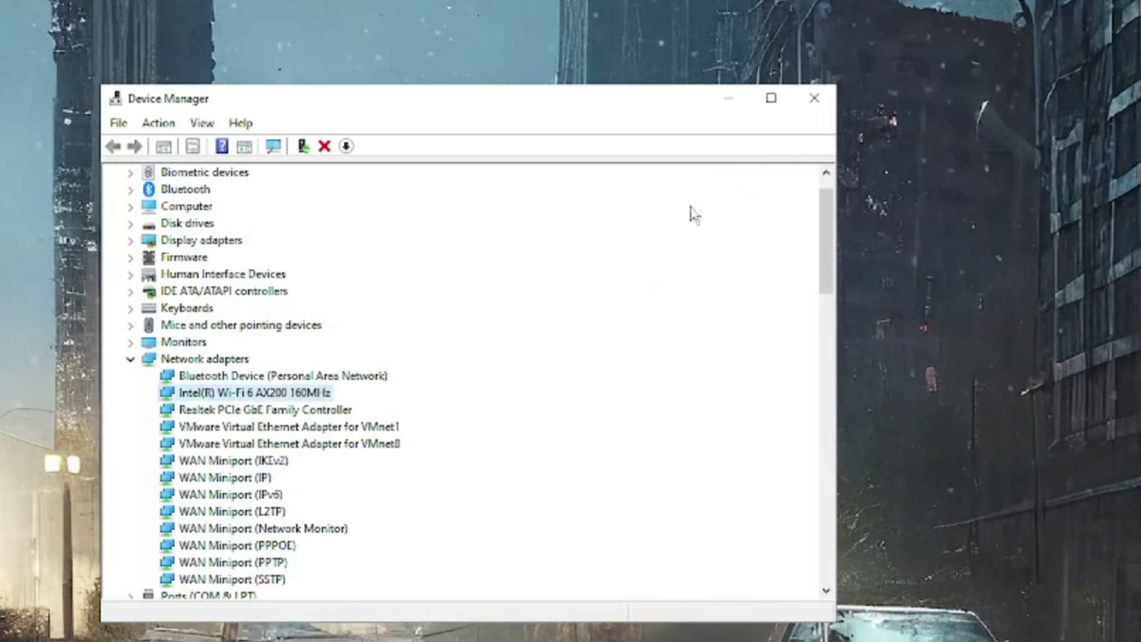
- Manually pick the Intel Wi-Fi 6 AX200 160MHz driver from the compatible list and install it
{"action": "right_click", "coordinate": [266, 399]}
{"action": "left_click", "coordinate": [325, 401]}
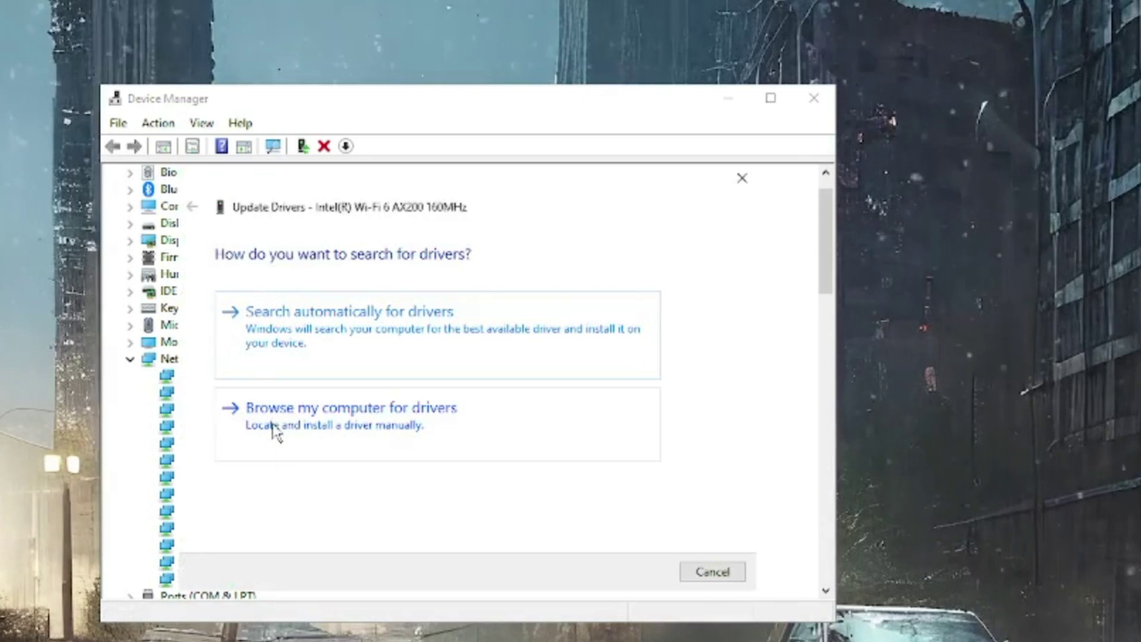
{"action": "left_click", "coordinate": [379, 425]}
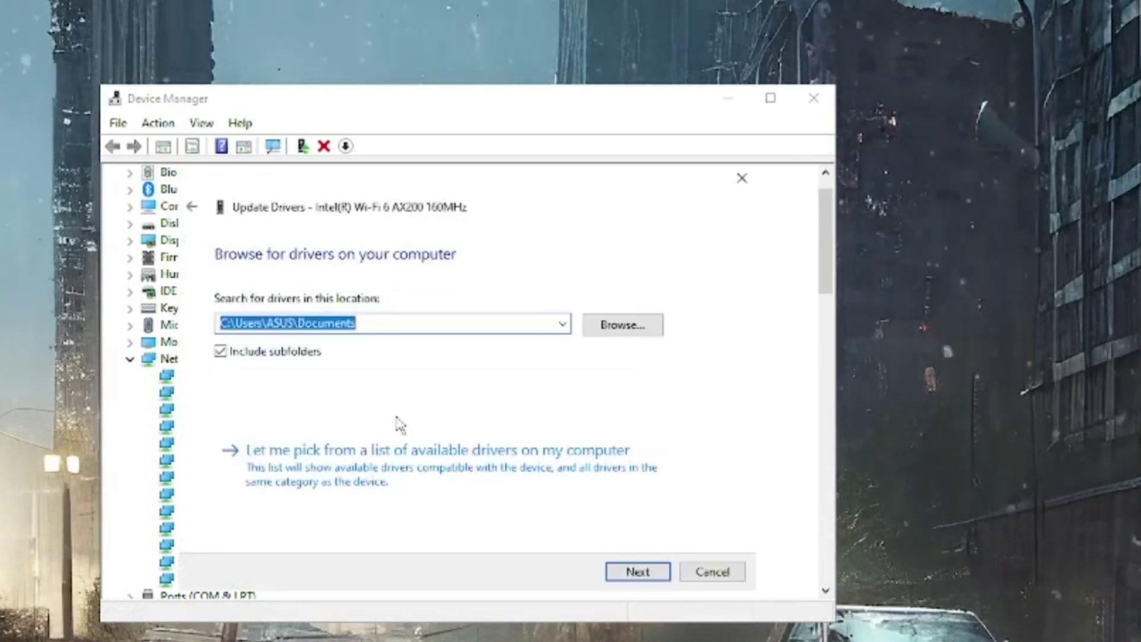
{"action": "left_click", "coordinate": [439, 457]}
{"action": "left_click", "coordinate": [315, 410]}
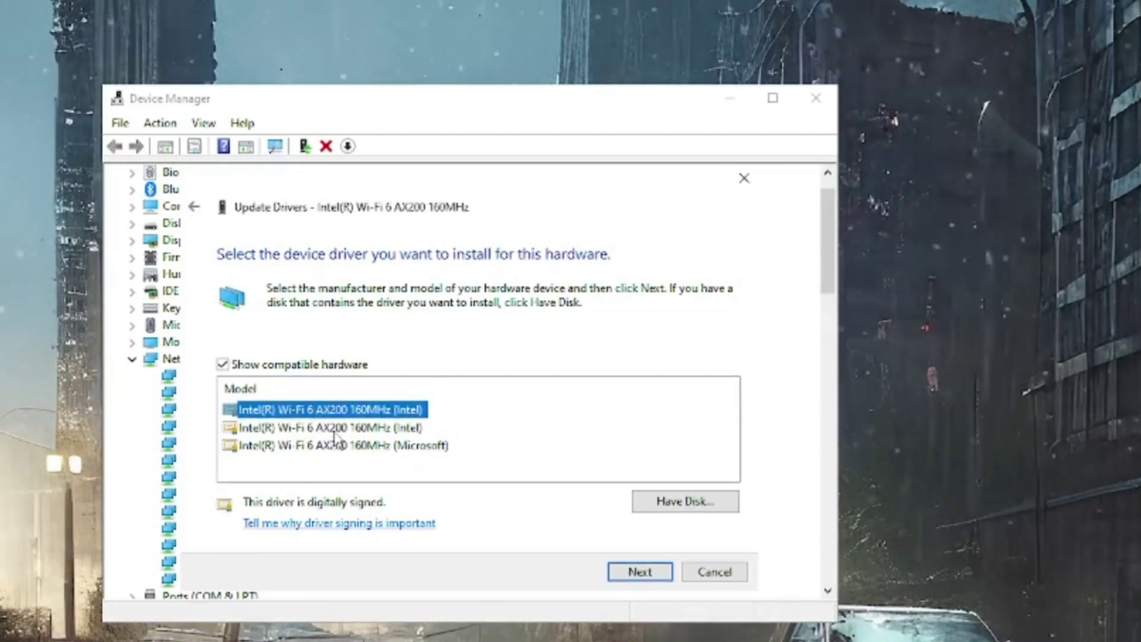
{"action": "left_click", "coordinate": [335, 429]}
{"action": "left_click", "coordinate": [334, 446]}
{"action": "left_click", "coordinate": [333, 434]}
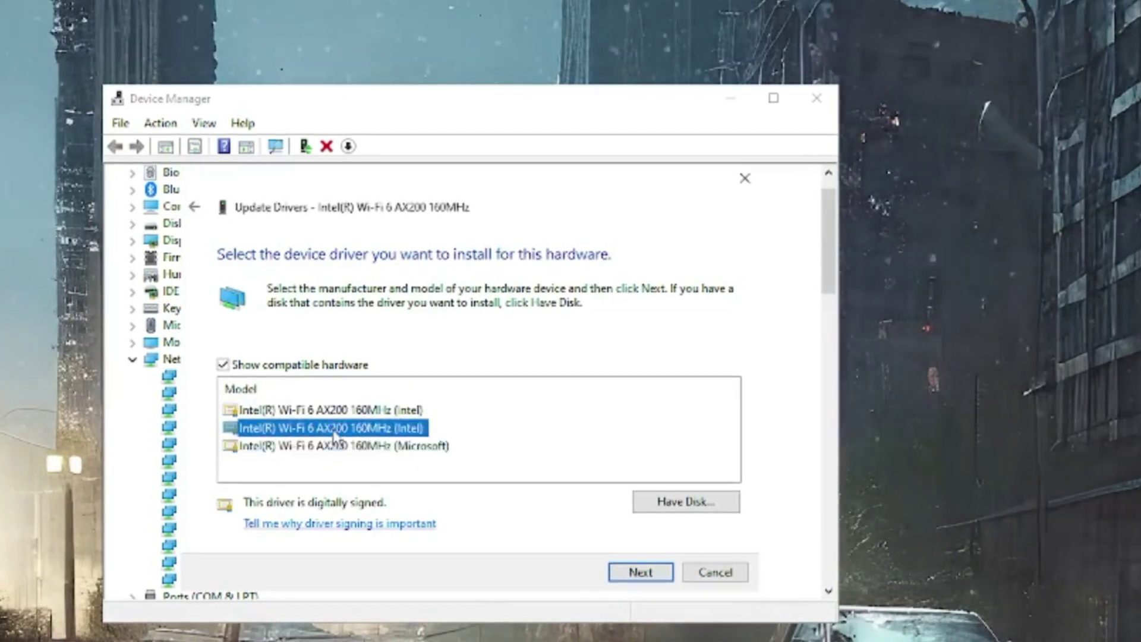
{"action": "left_click", "coordinate": [637, 572]}
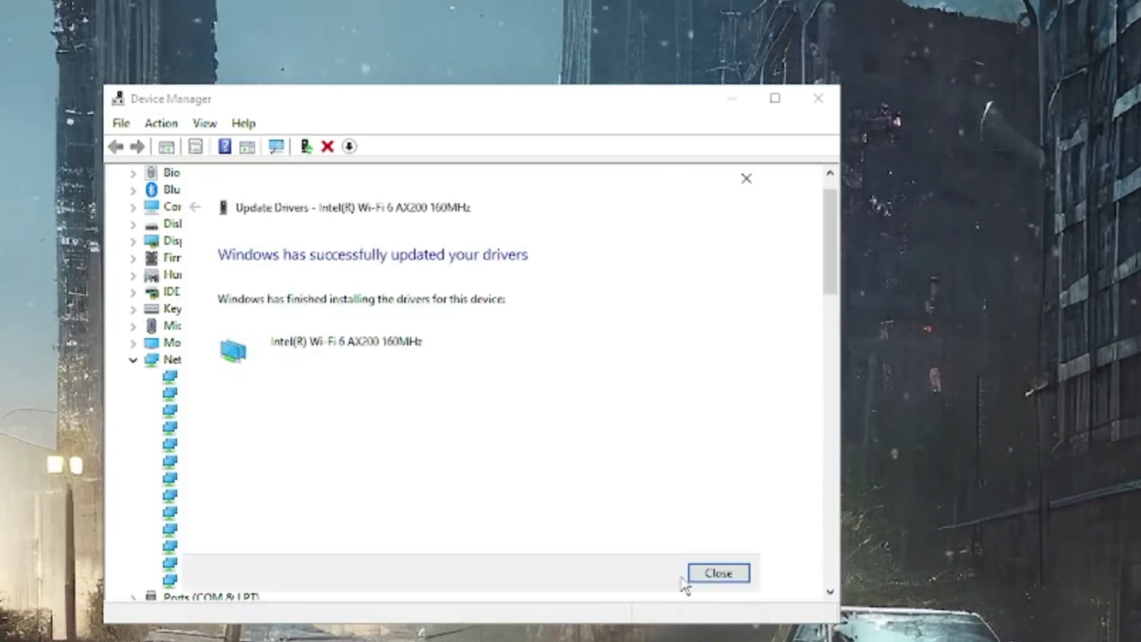
{"action": "left_click", "coordinate": [707, 573]}
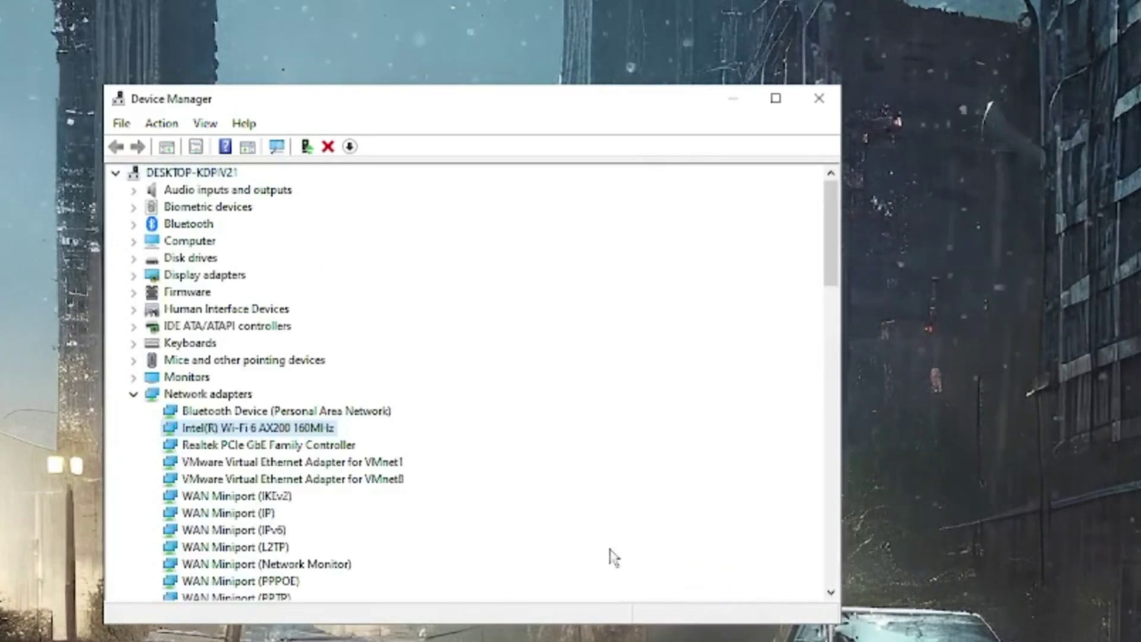
- Review the Intel adapter's Driver tab, cancel Uninstall Device, and close Properties and Device Manager
{"action": "right_click", "coordinate": [257, 436]}
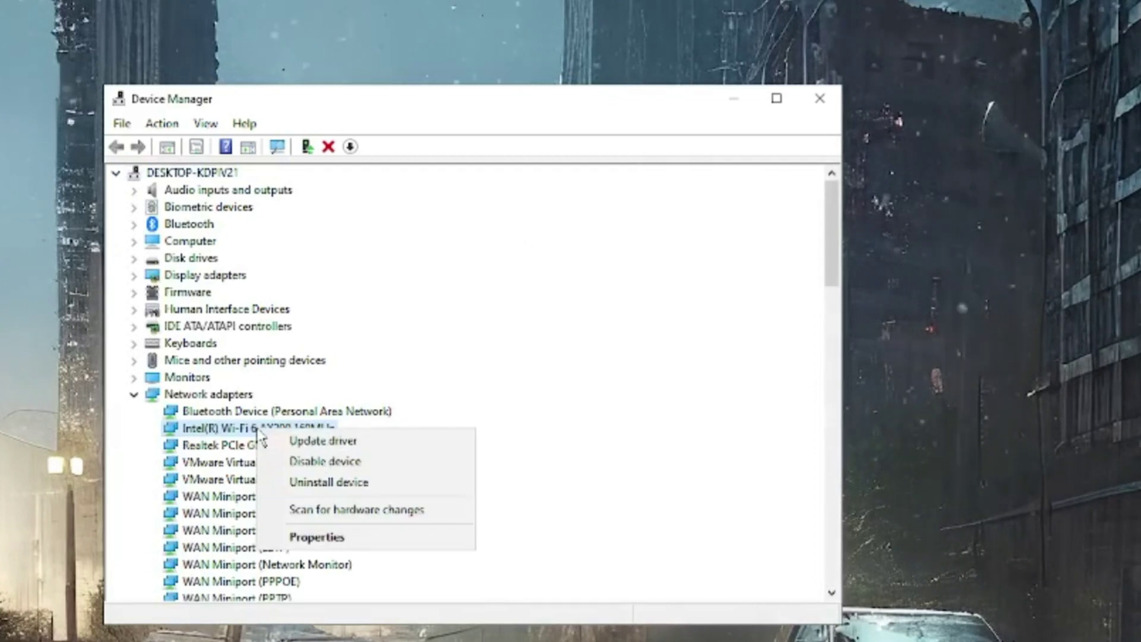
{"action": "left_click", "coordinate": [302, 538]}
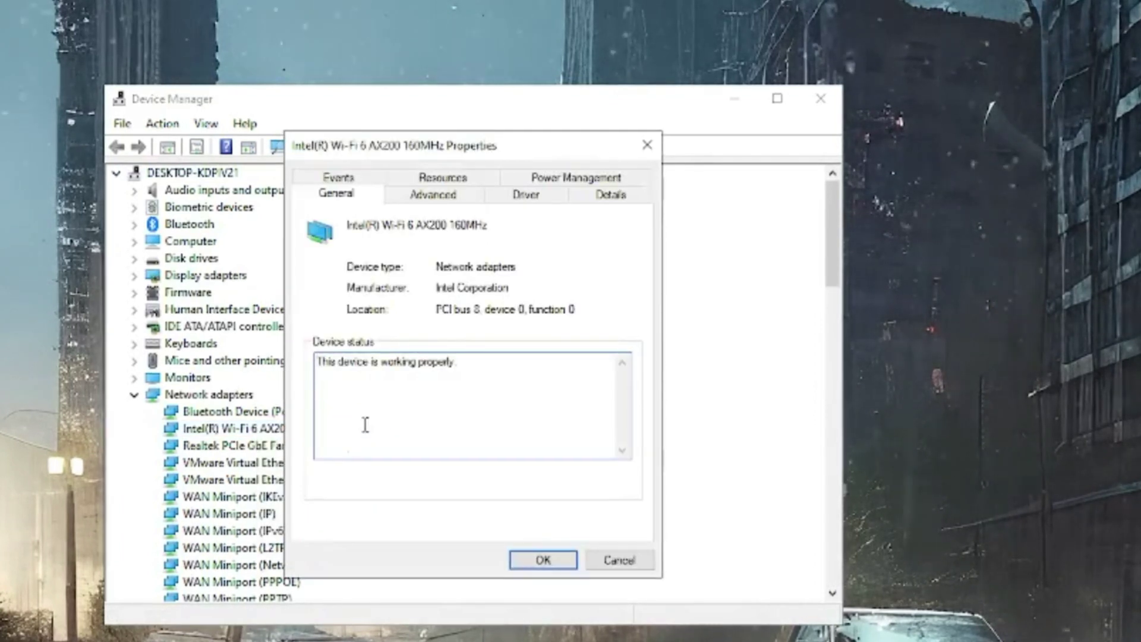
{"action": "left_click", "coordinate": [537, 204]}
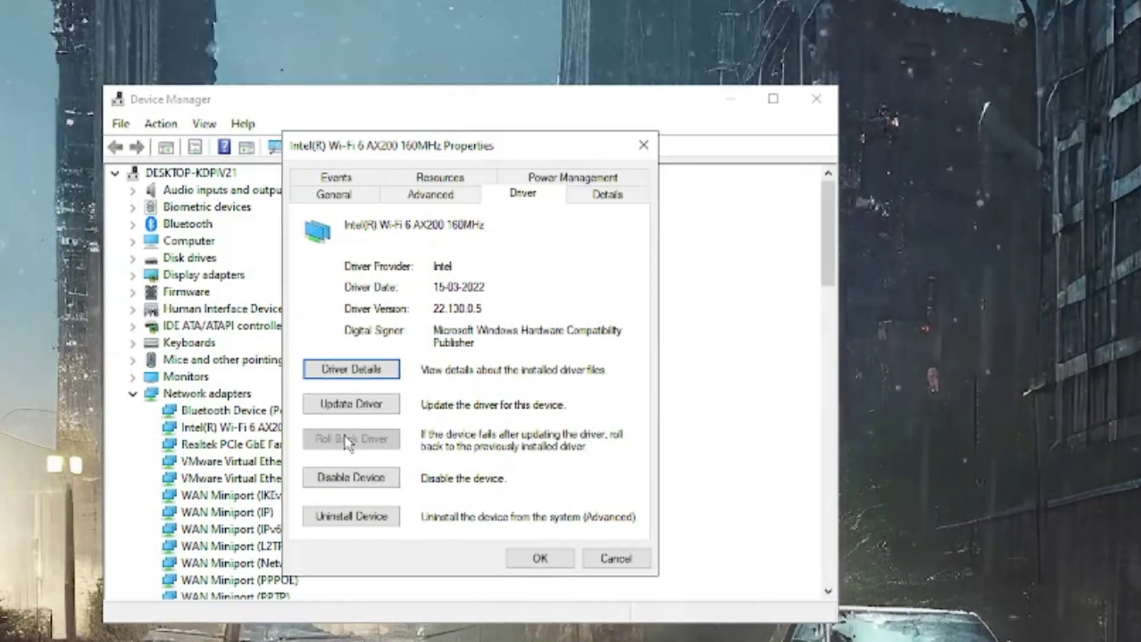
{"action": "left_click", "coordinate": [348, 519]}
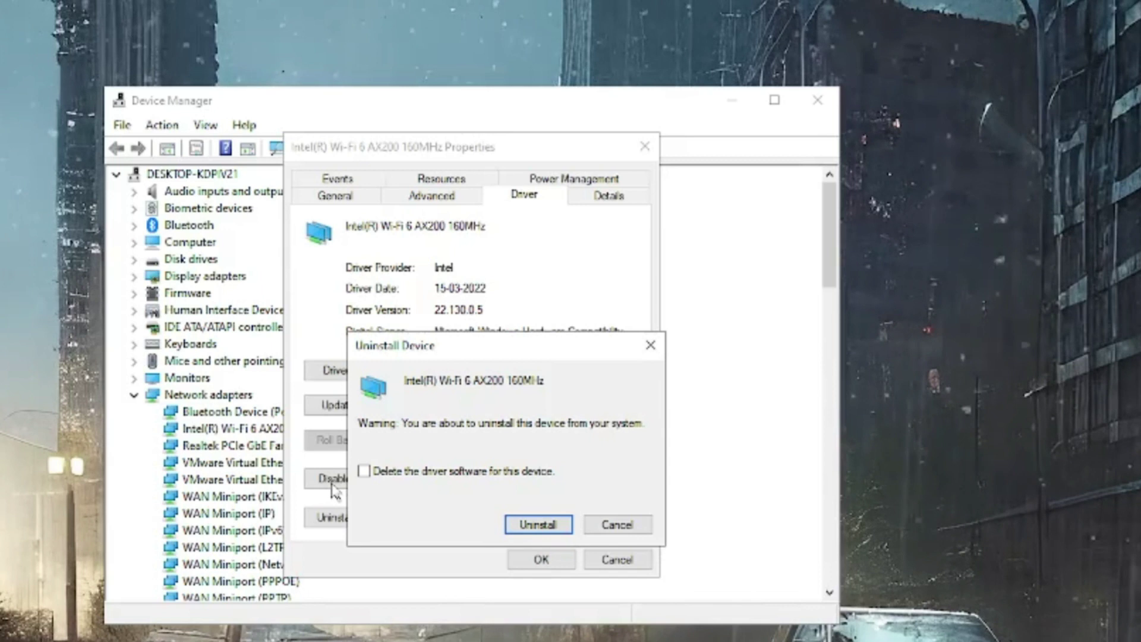
{"action": "left_click", "coordinate": [615, 524]}
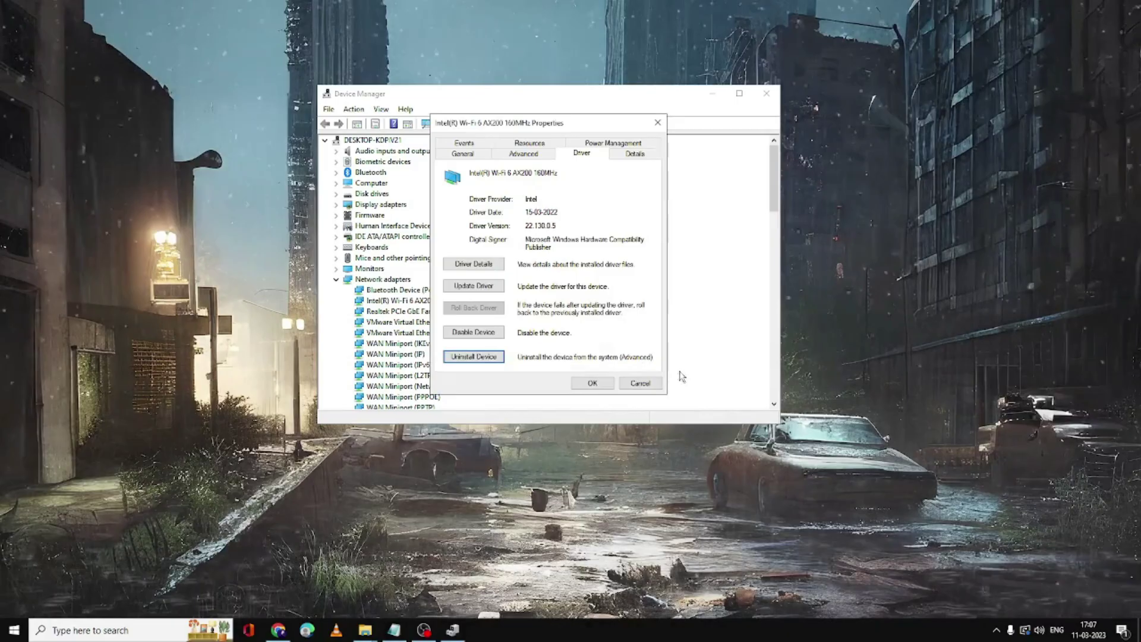
{"action": "left_click", "coordinate": [618, 561]}
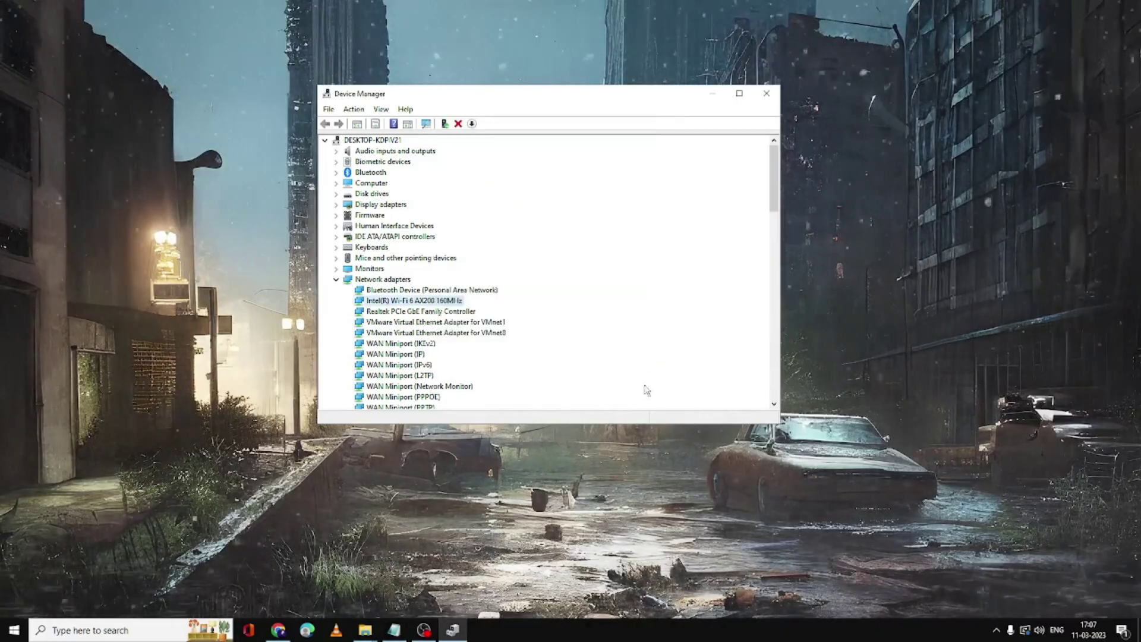
{"action": "left_click", "coordinate": [765, 95]}
- Launch Command Prompt as administrator from a 'cmd' search and approve the UAC prompt
{"action": "left_click", "coordinate": [131, 629]}
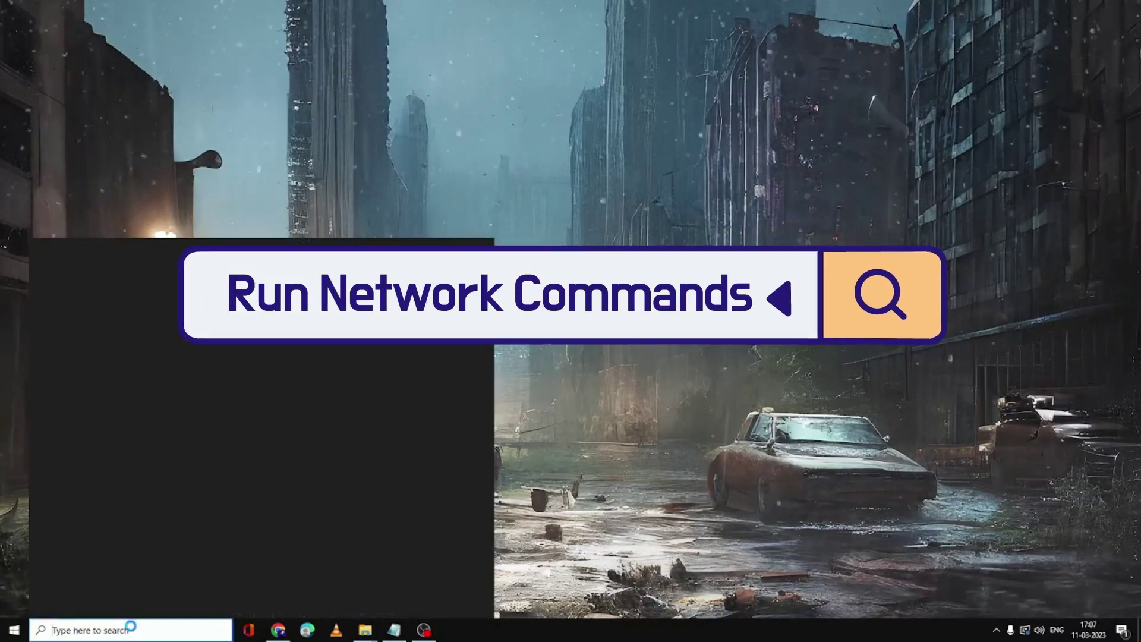
{"action": "type", "text": "cmd"}
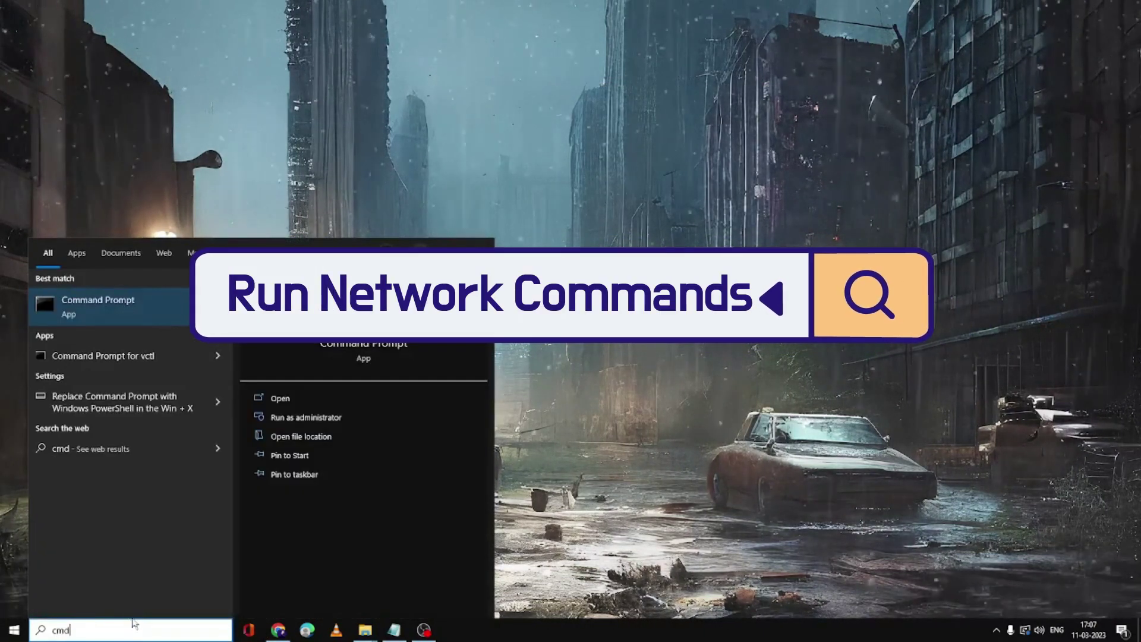
{"action": "right_click", "coordinate": [121, 301]}
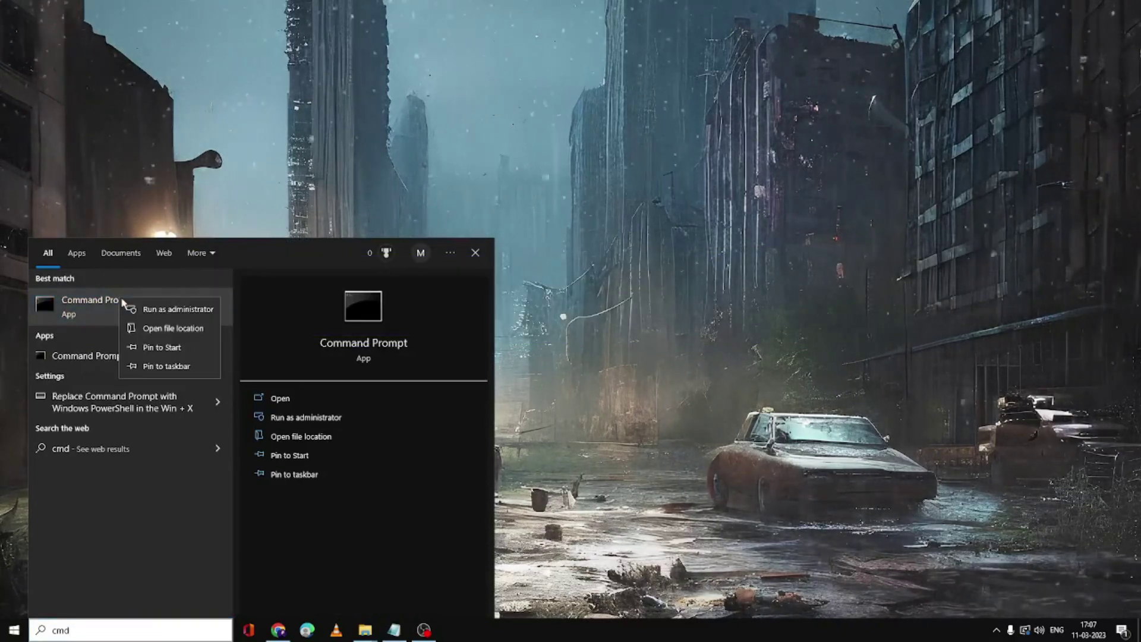
{"action": "left_click", "coordinate": [166, 309]}
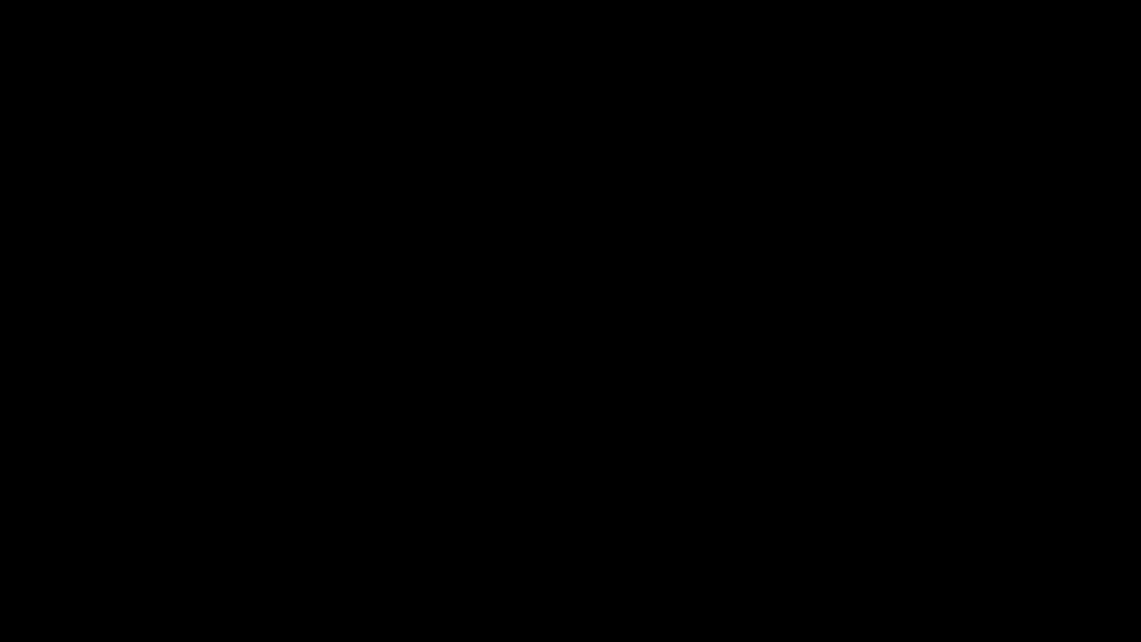
{"action": "key", "text": "alt+y"}
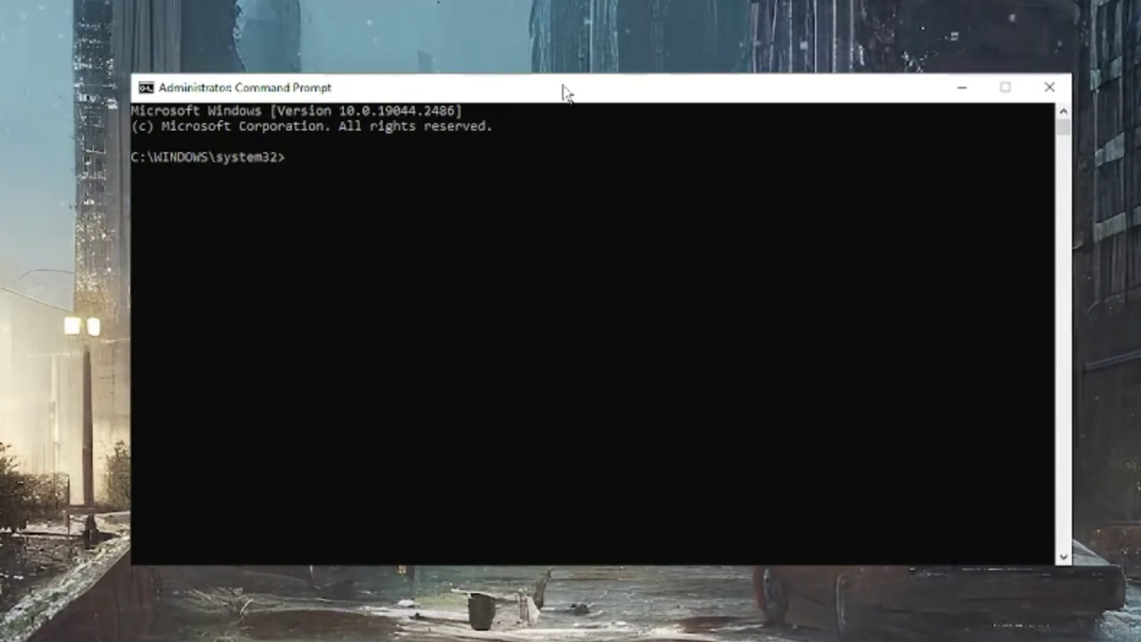
- Run 'netsh winsock reset' followed by 'netsh winsock reset catalog'
{"action": "type", "text": "netsh "}
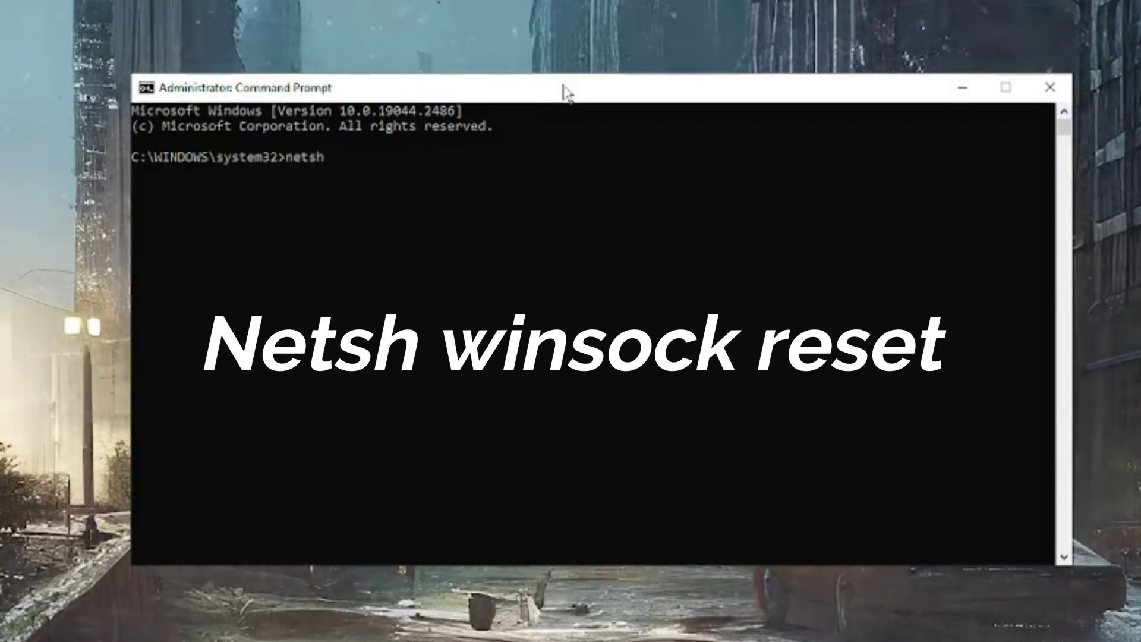
{"action": "type", "text": "winsock reset"}
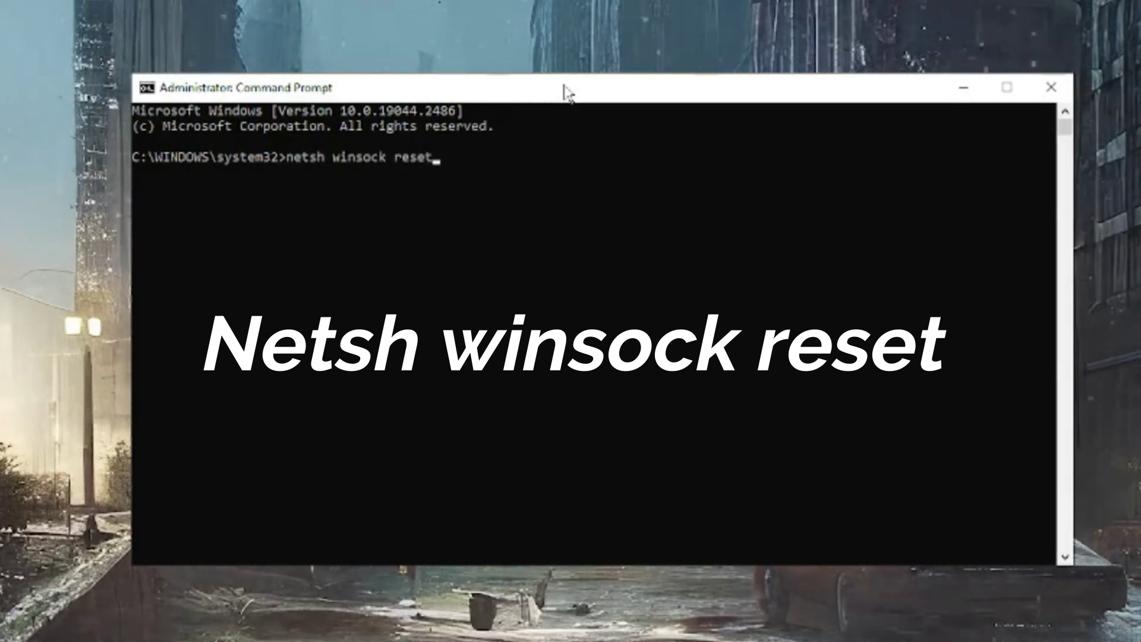
{"action": "key", "text": "Return"}
{"action": "type", "text": "netsh wi"}
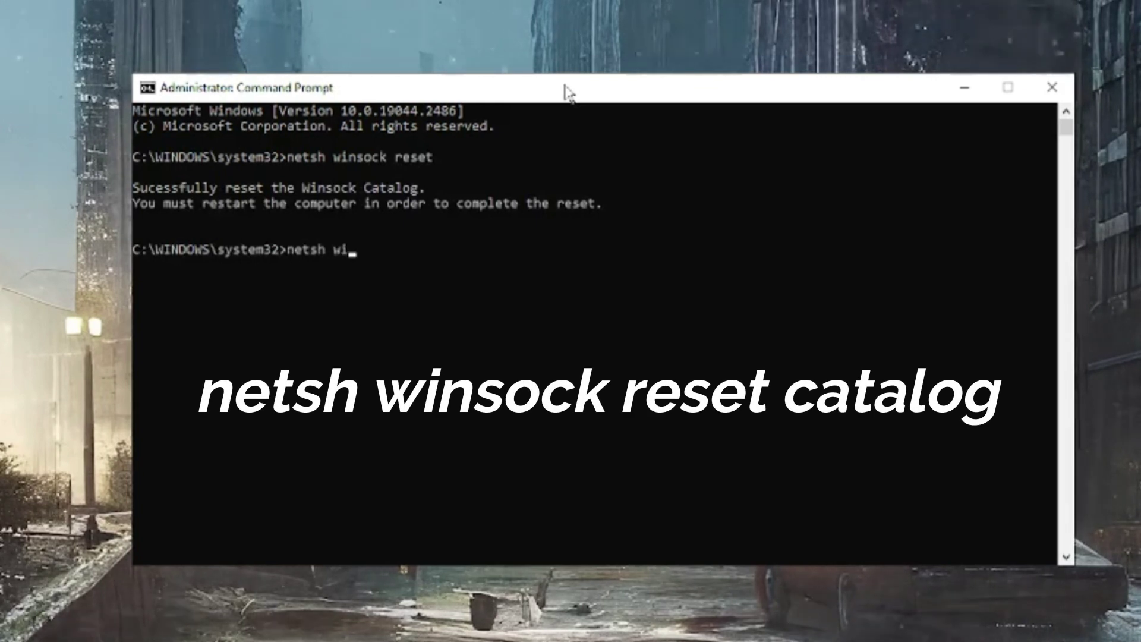
{"action": "type", "text": "nsock"}
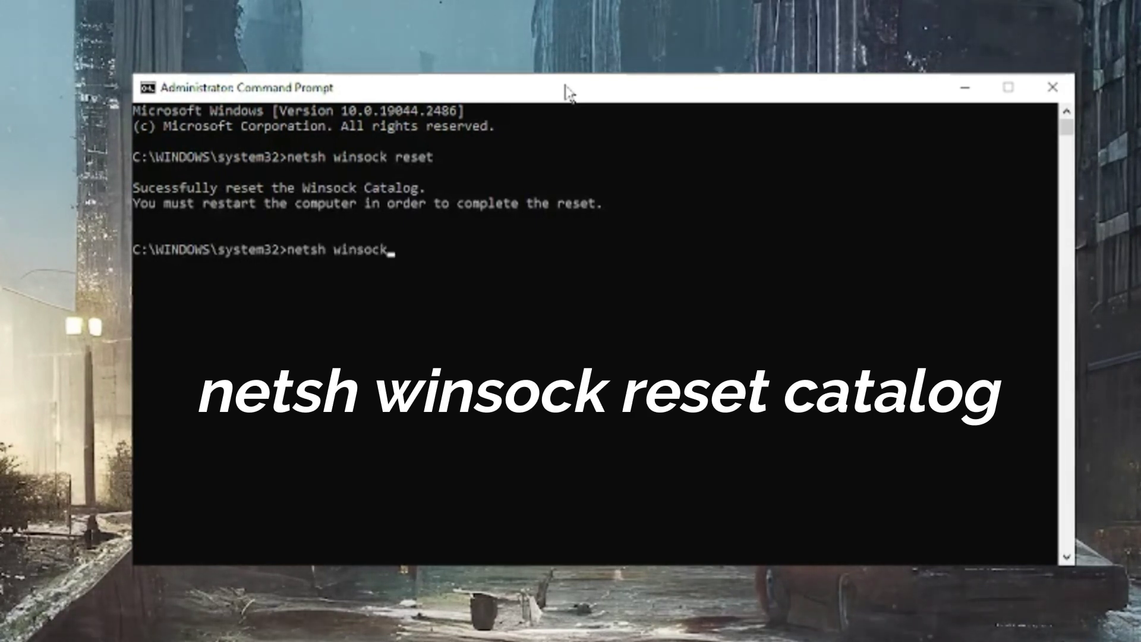
{"action": "type", "text": " reset catalog"}
{"action": "key", "text": "Return"}
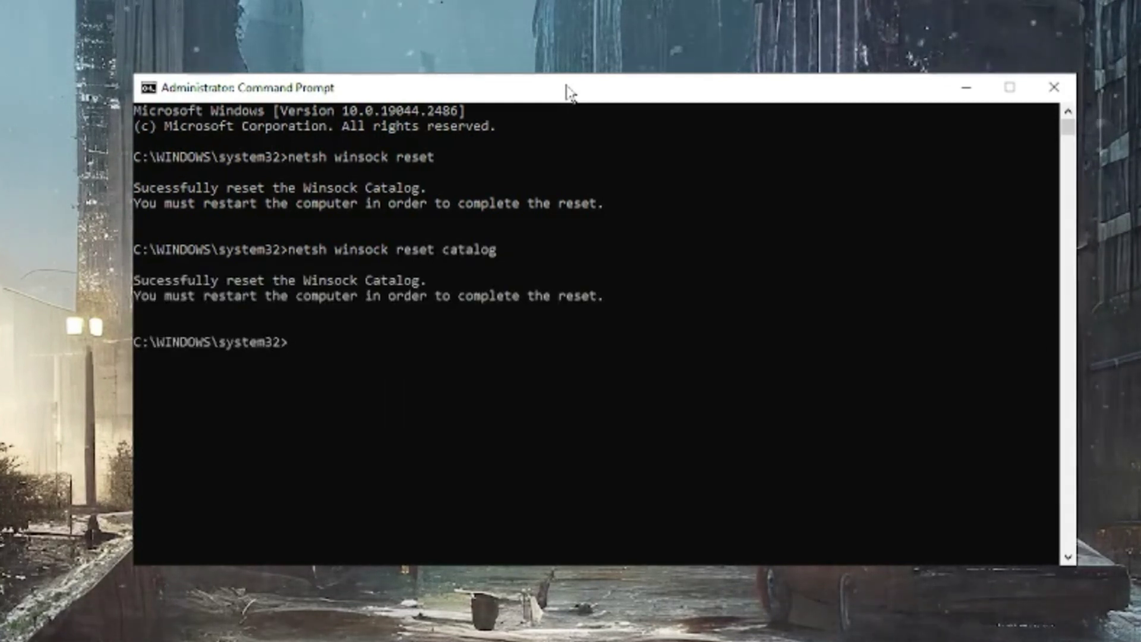
- Run 'netsh int ip reset resetlog.txt' and 'ipconfig /flushdns', then close Command Prompt
{"action": "type", "text": "netsh"}
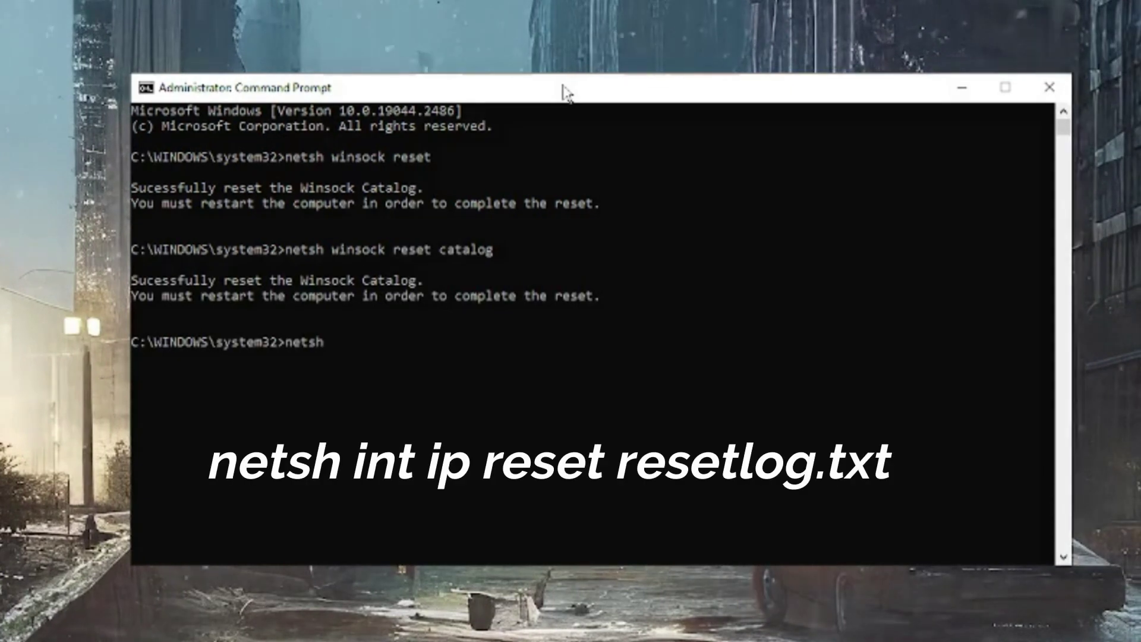
{"action": "type", "text": " int ip reset rese"}
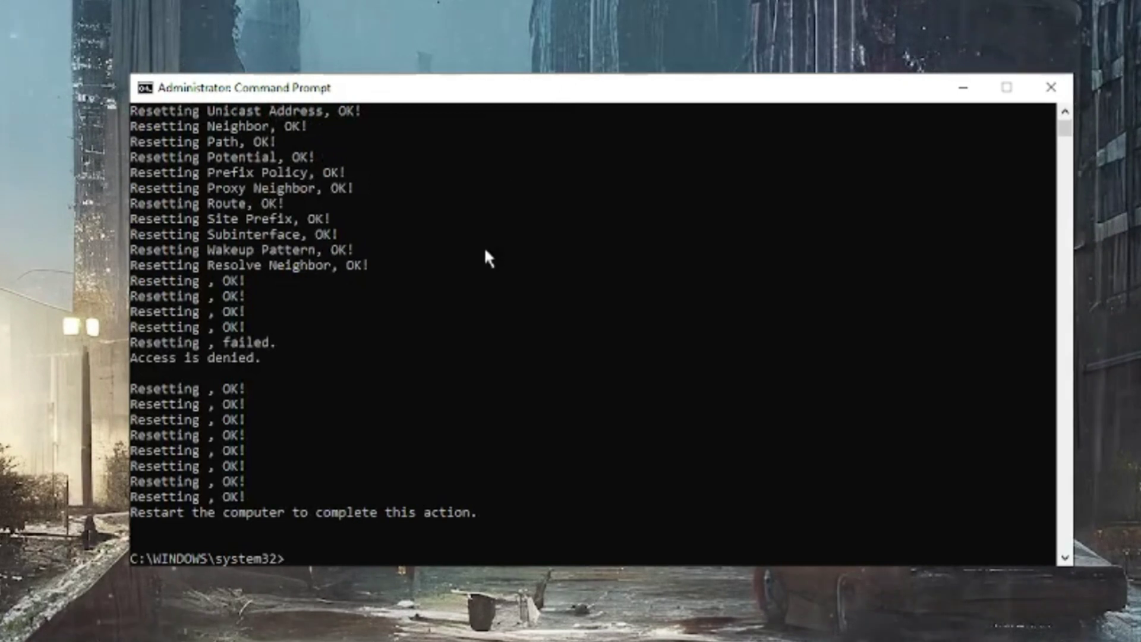
{"action": "type", "text": "ipconfig /flushdns"}
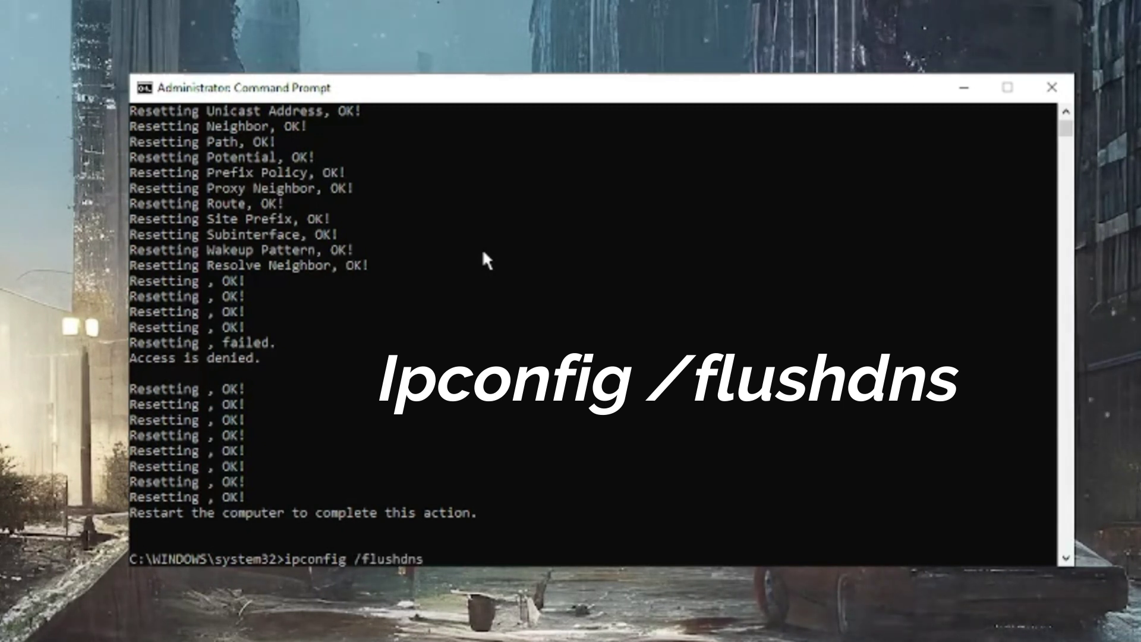
{"action": "key", "text": "Return"}
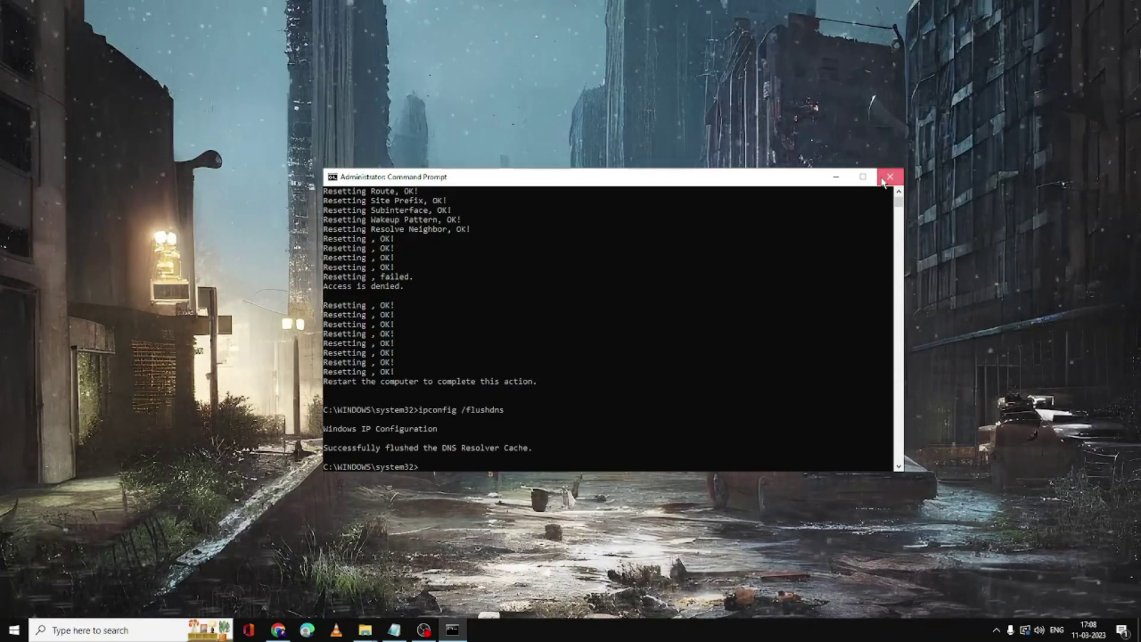
{"action": "left_click", "coordinate": [1038, 90]}
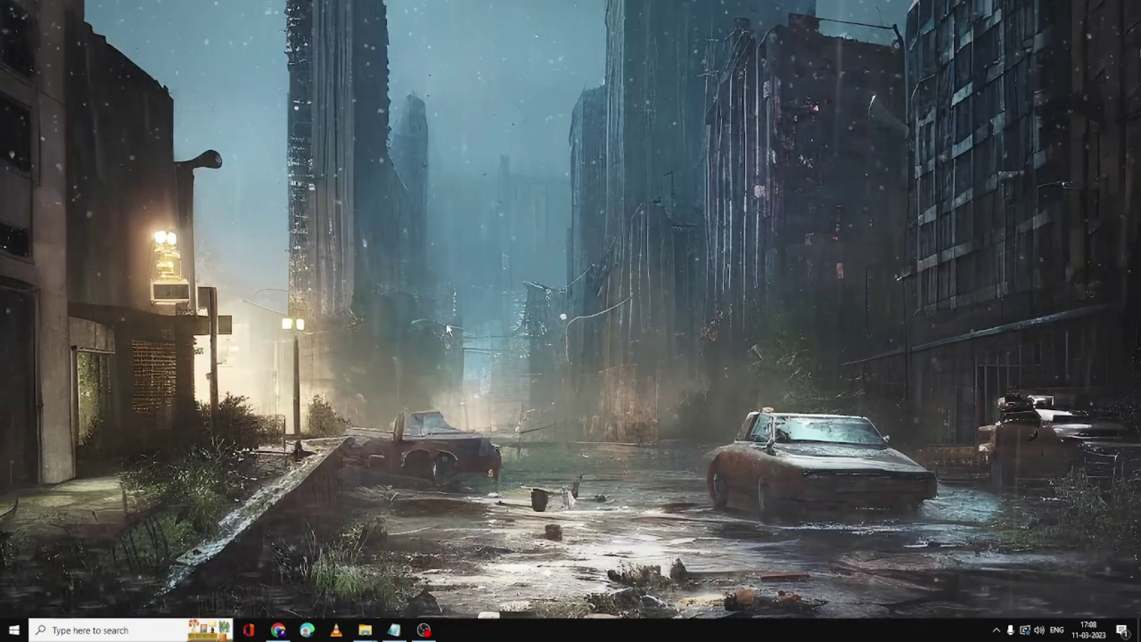
- Open Services and verify WLAN AutoConfig is set to Automatic startup and Running
{"action": "left_click", "coordinate": [168, 631]}
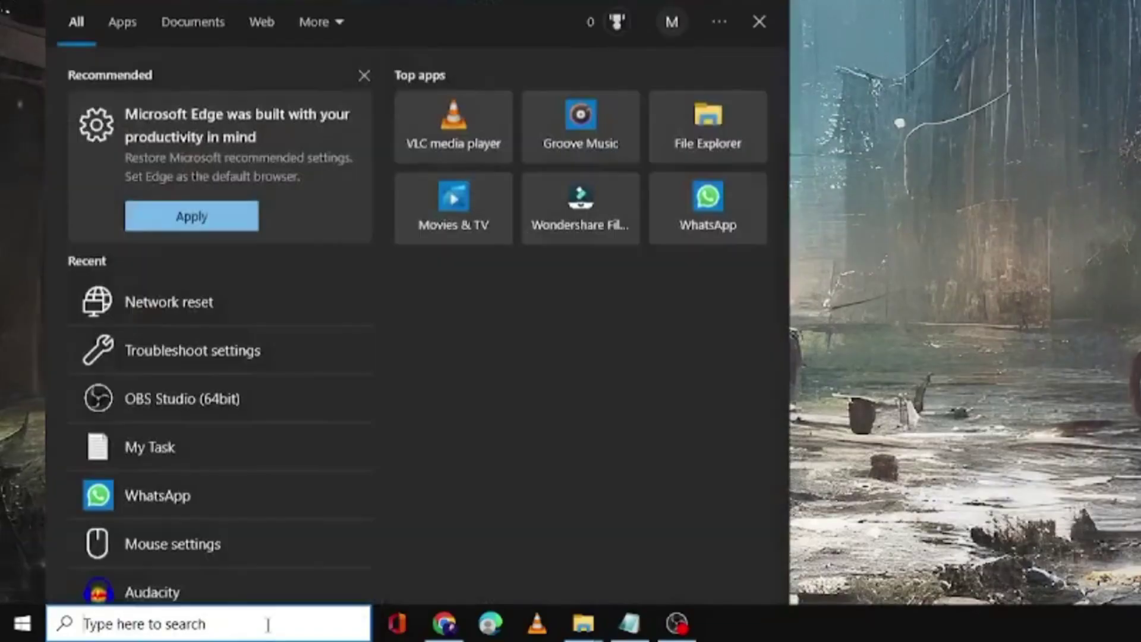
{"action": "type", "text": "services"}
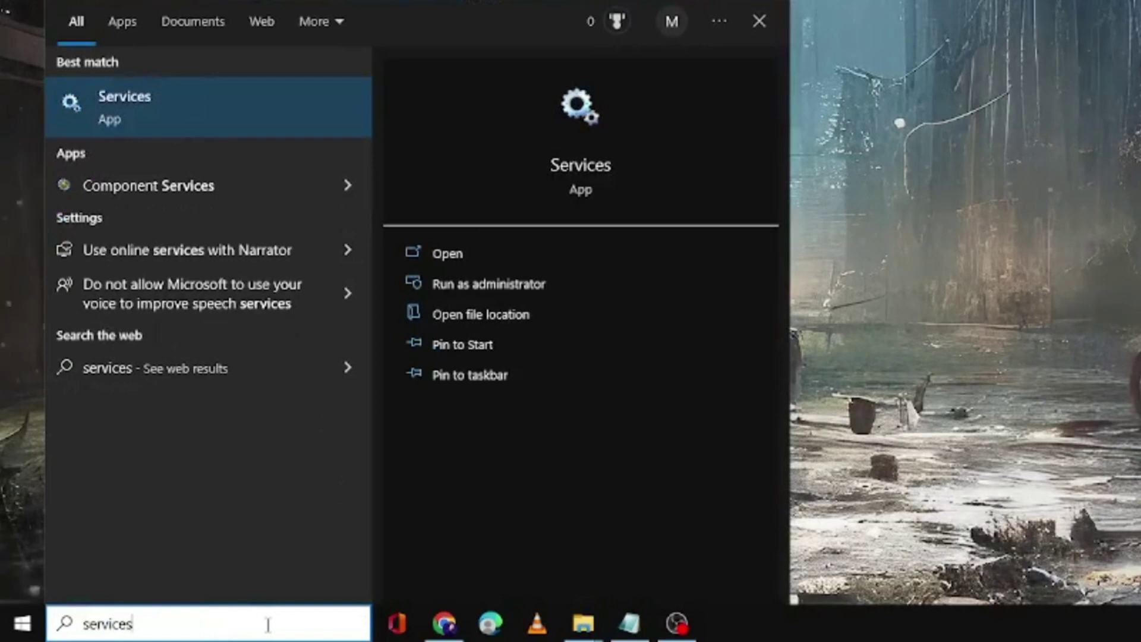
{"action": "left_click", "coordinate": [176, 92]}
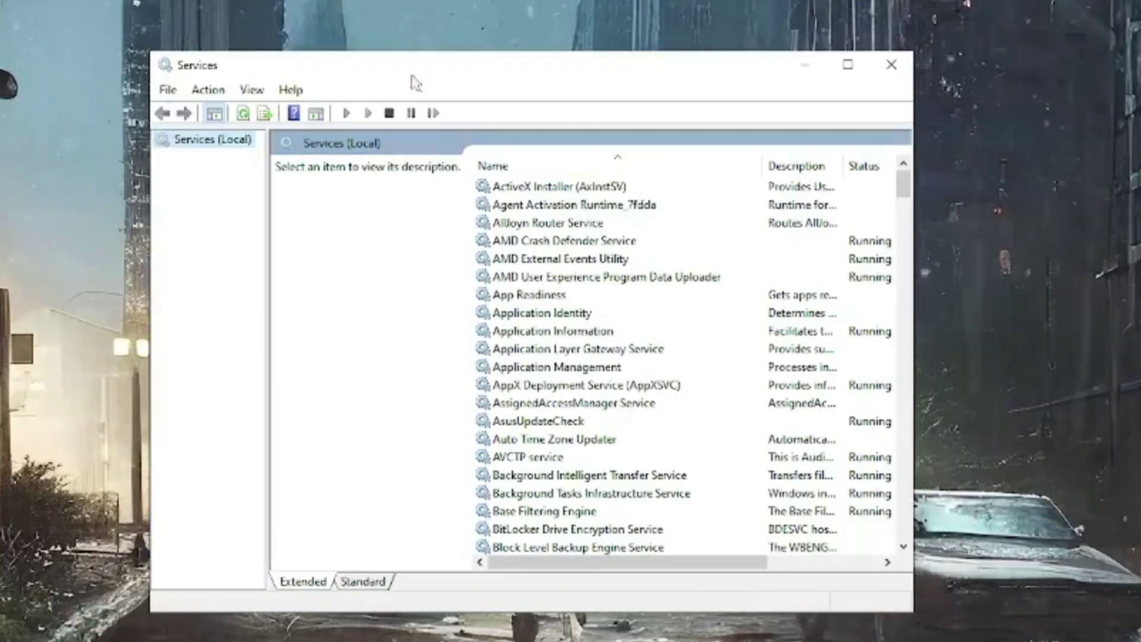
{"action": "left_click", "coordinate": [565, 233]}
{"action": "type", "text": "wlan"}
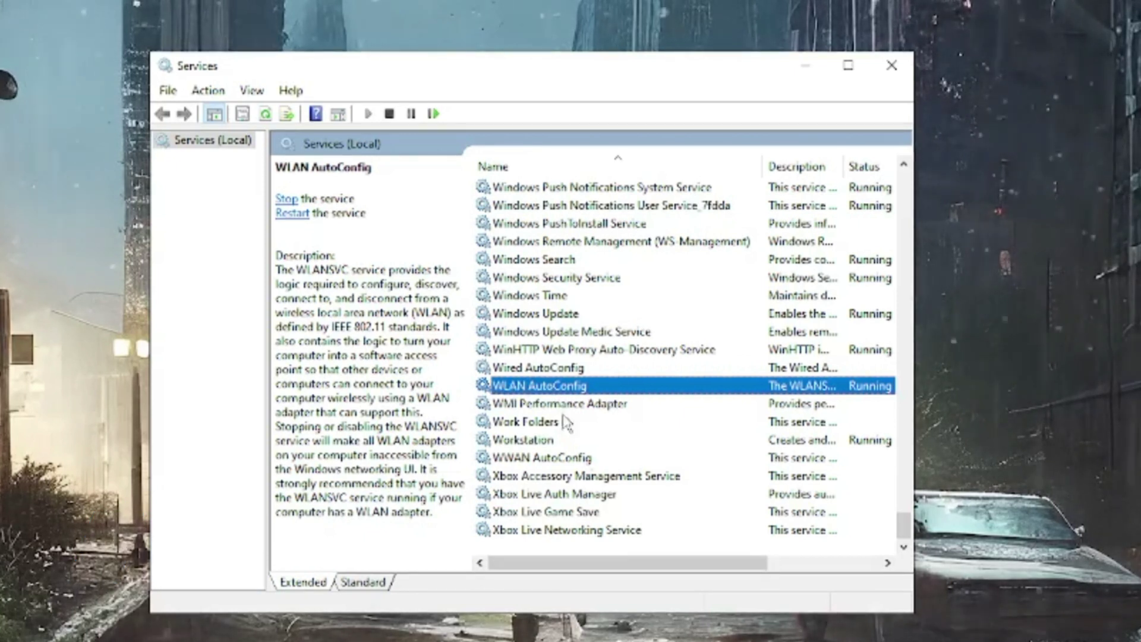
{"action": "double_click", "coordinate": [557, 387]}
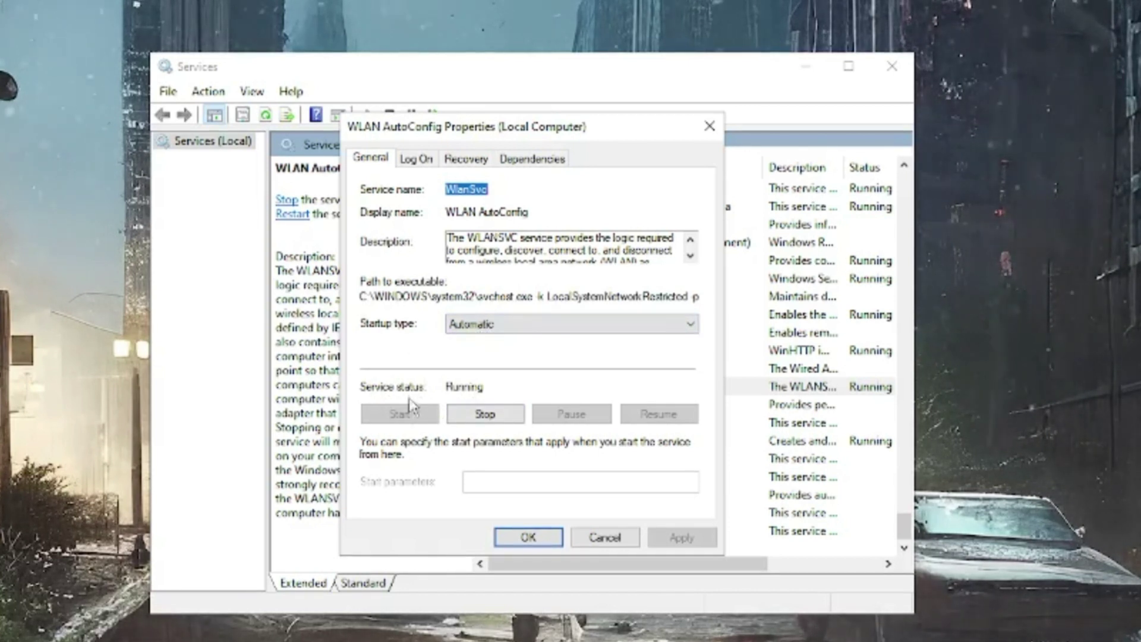
{"action": "left_click", "coordinate": [529, 537]}
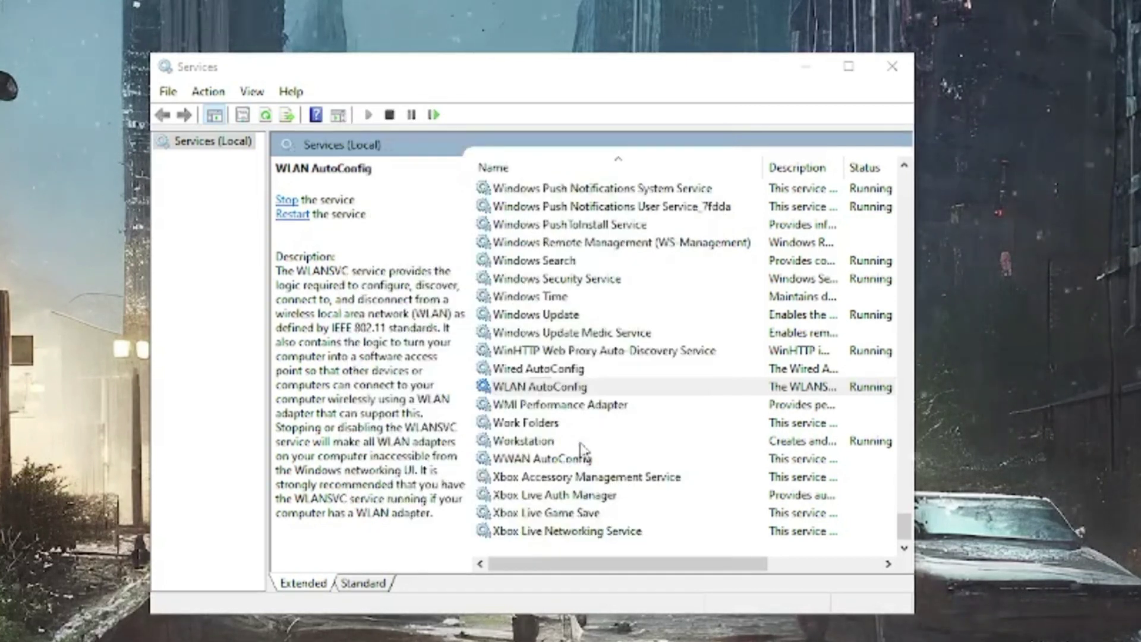
- Jump the services list down to the DHCP Client service
{"action": "left_click", "coordinate": [581, 443]}
{"action": "key", "text": "d"}
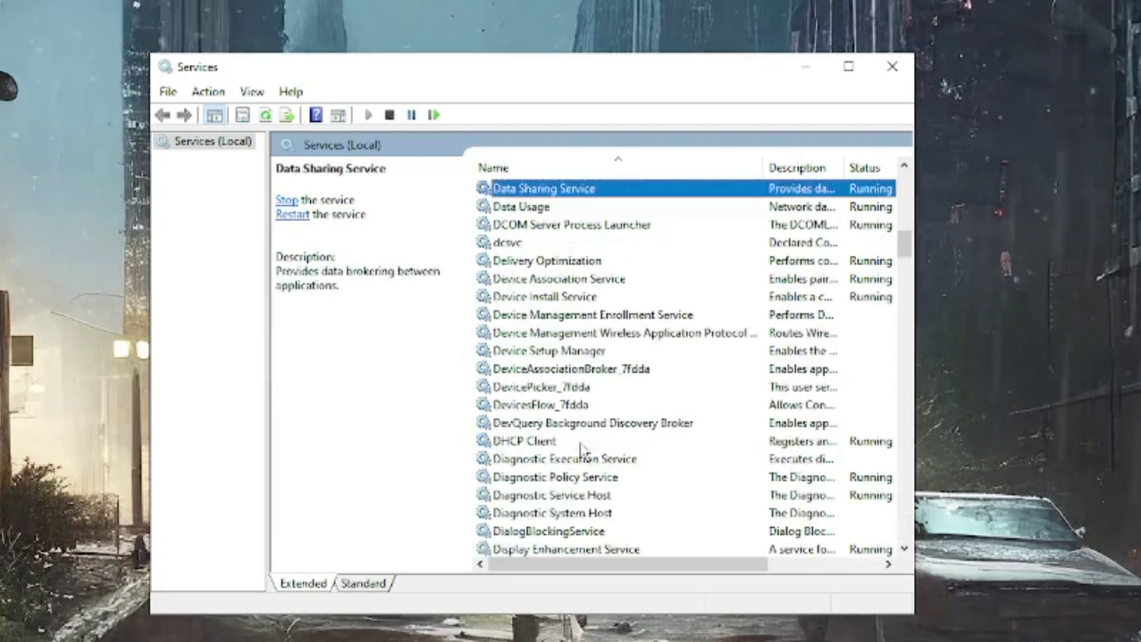
{"action": "key", "text": "h"}
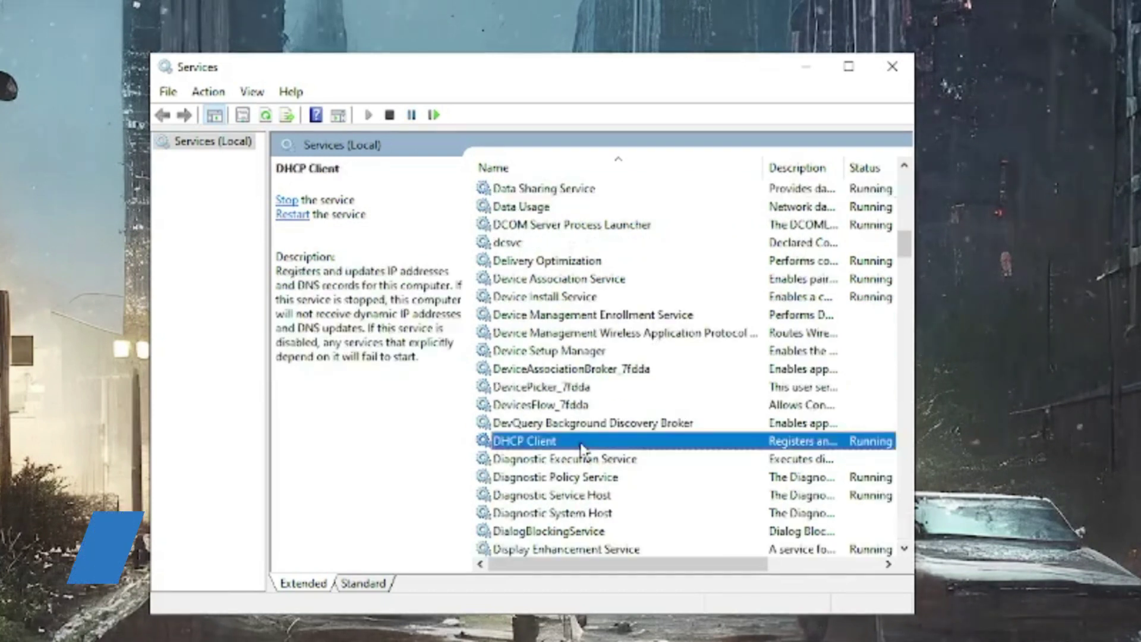
- Verify DHCP Client has Automatic startup and Running status, then close Services
{"action": "double_click", "coordinate": [538, 442]}
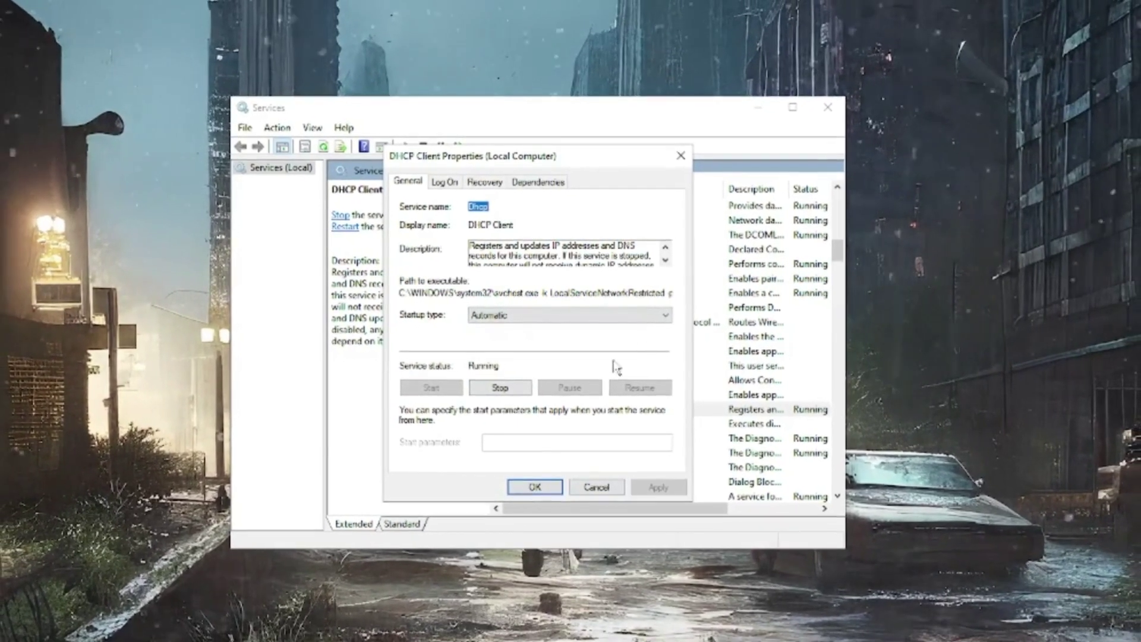
{"action": "left_click", "coordinate": [538, 479]}
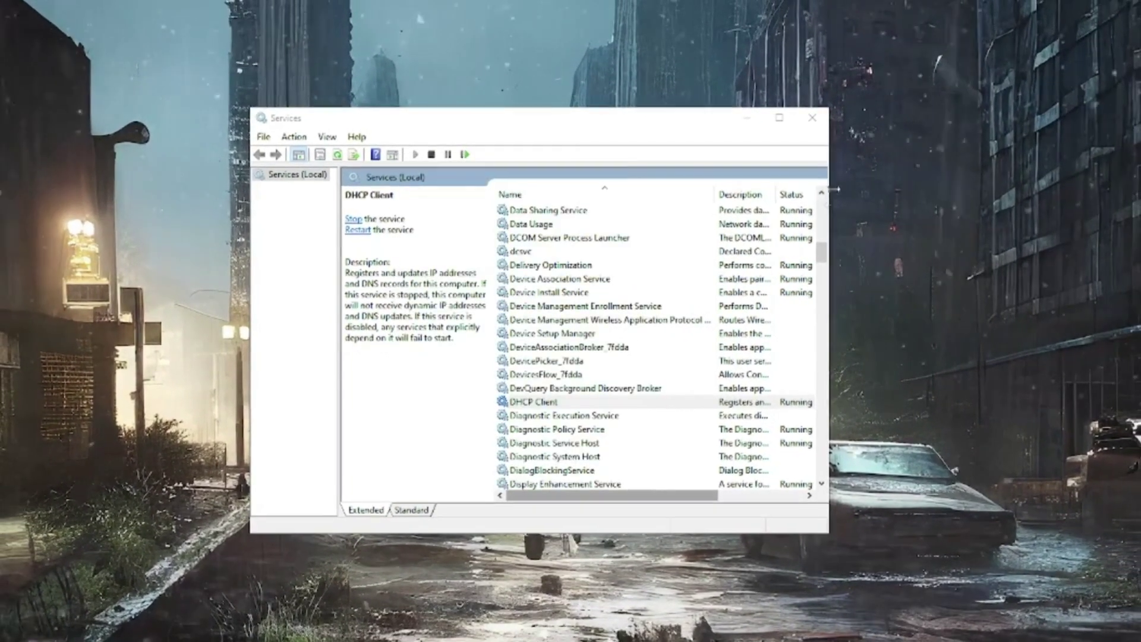
{"action": "left_click", "coordinate": [801, 121]}
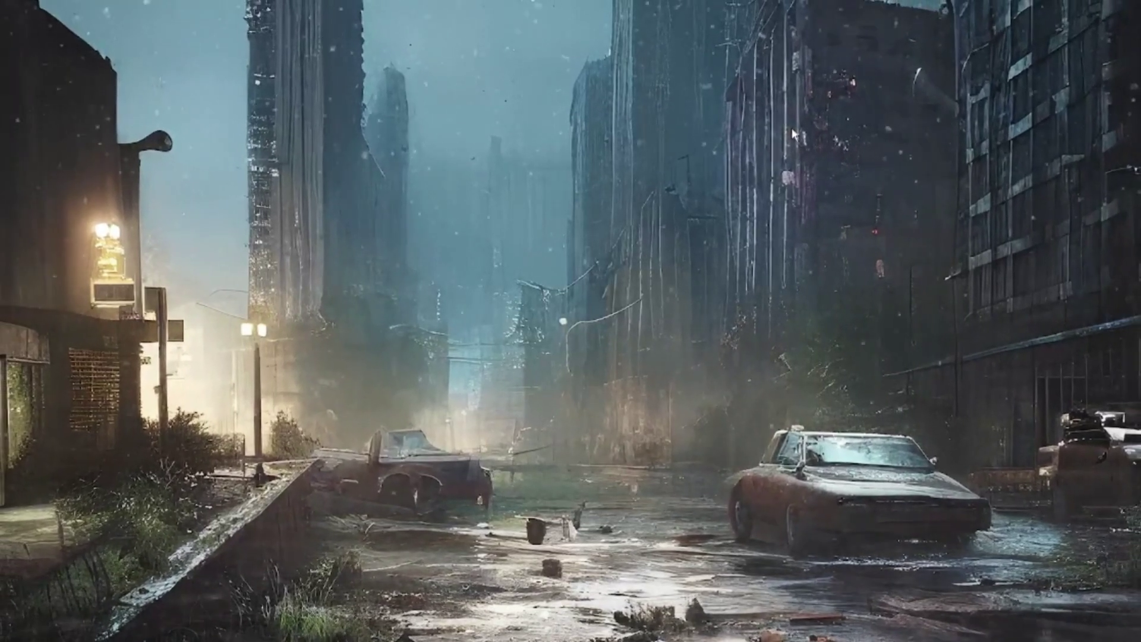